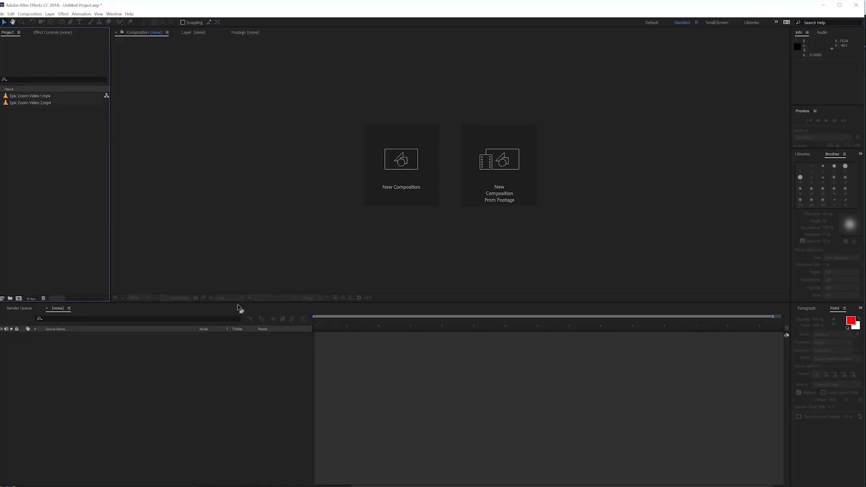
- Select both clips and make one composition from them, with the clips sequenced as layers
left_click(28, 96)
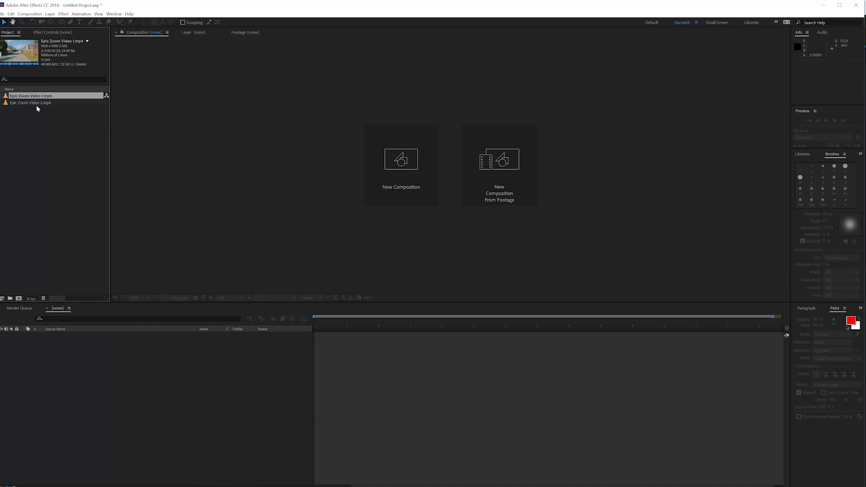
left_click(37, 103, "shift")
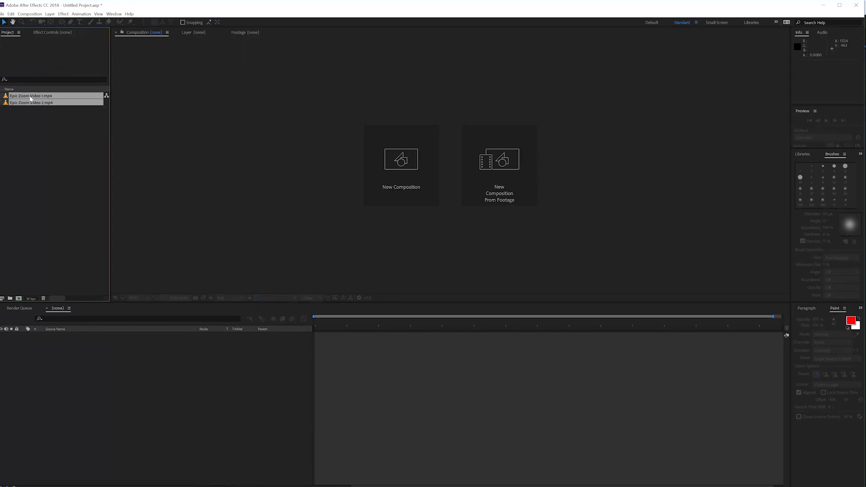
left_click(19, 299)
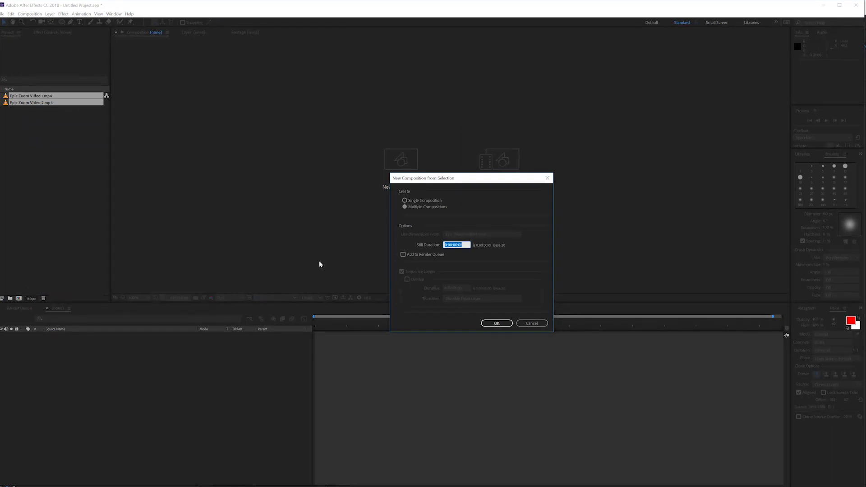
left_click(420, 200)
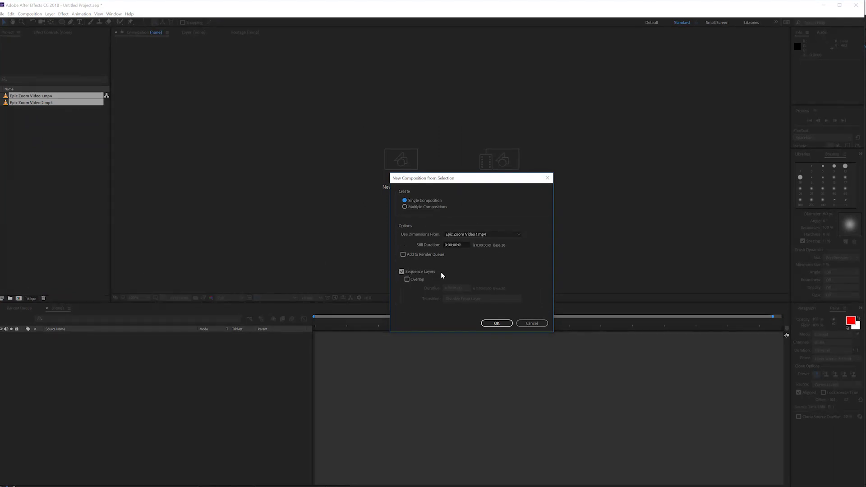
- Confirm the sequenced composition and slide the second clip to start five frames earlier
left_click(498, 324)
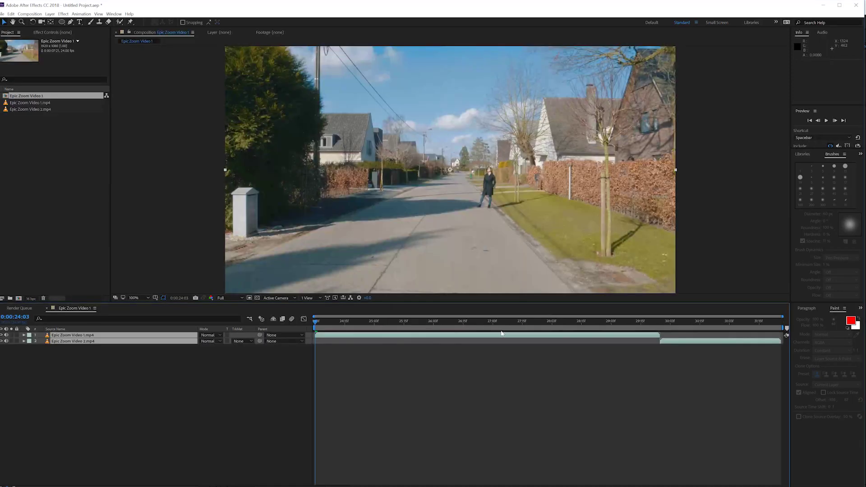
left_click(498, 360)
left_click_drag(334, 320, 666, 329)
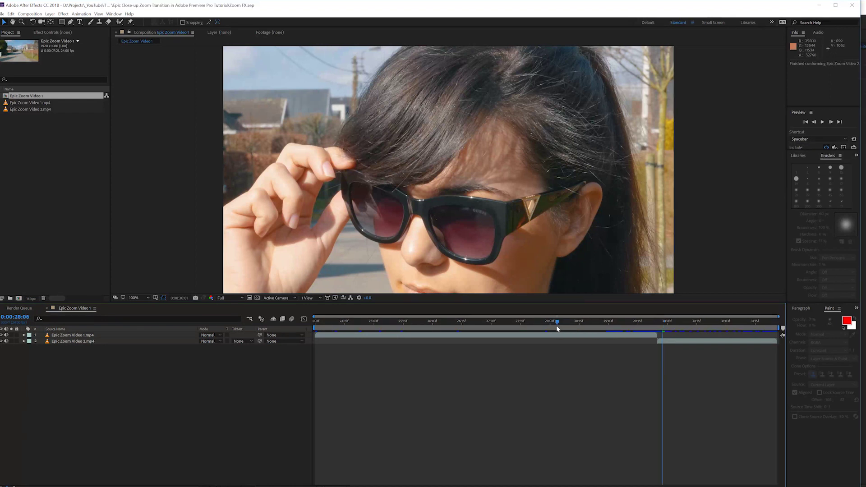
left_click_drag(556, 327, 657, 343)
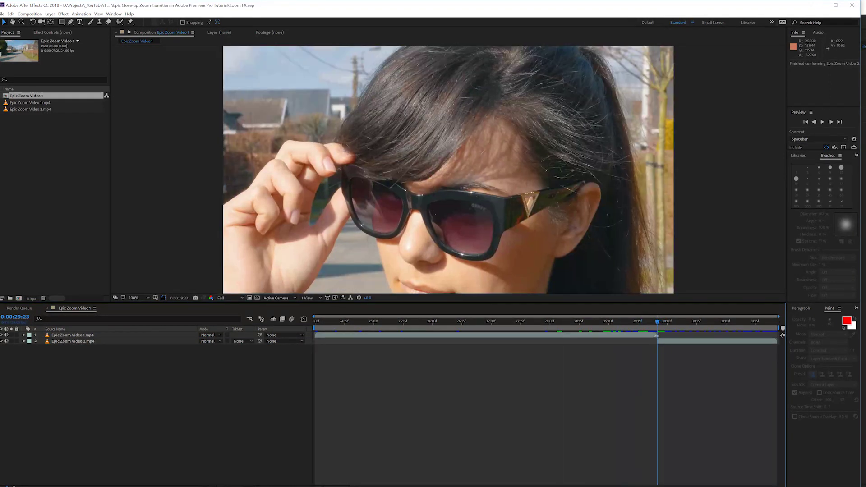
left_click(656, 336)
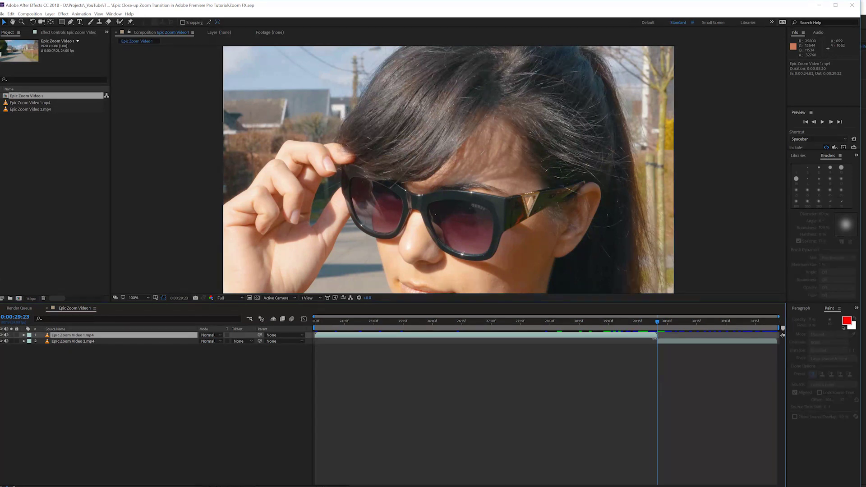
key("shift+Page_Up")
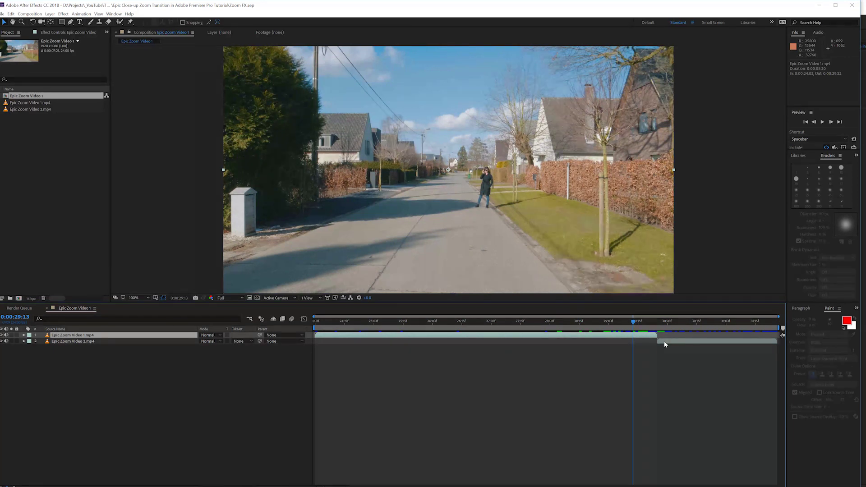
left_click(667, 341)
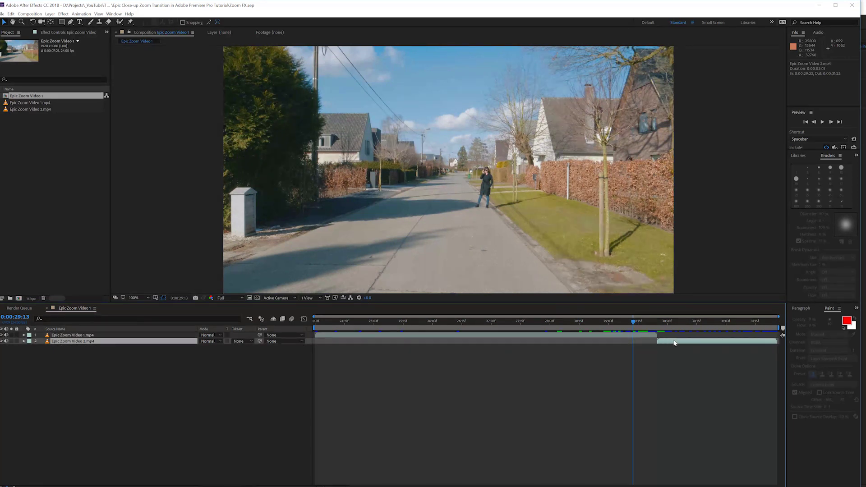
left_click_drag(673, 343, 749, 338)
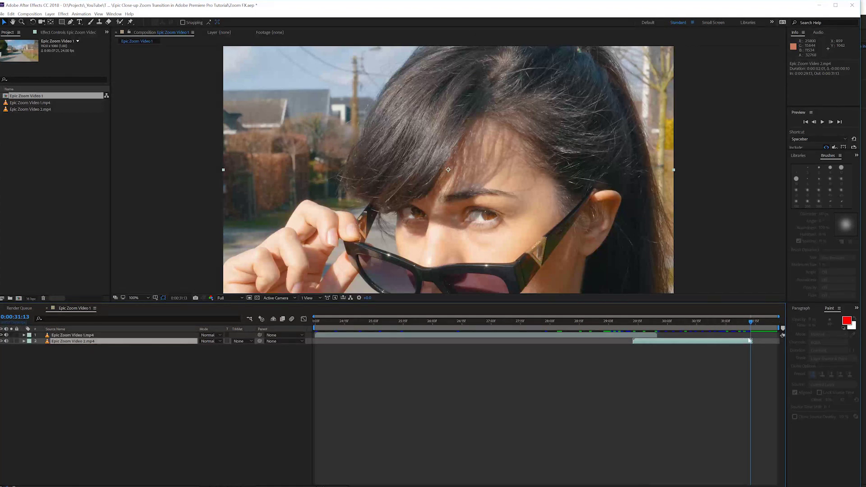
- End the work area at 0:00:31:13 and trim the composition to the work area
key("n")
right_click(740, 326)
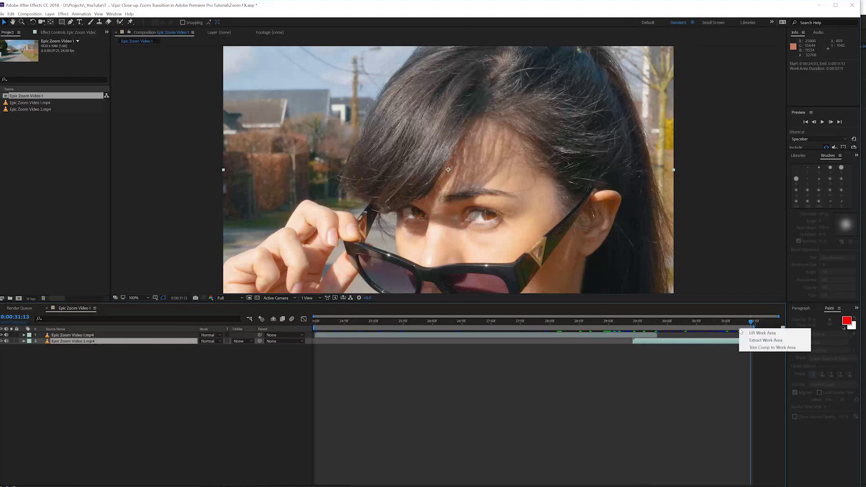
left_click(768, 351)
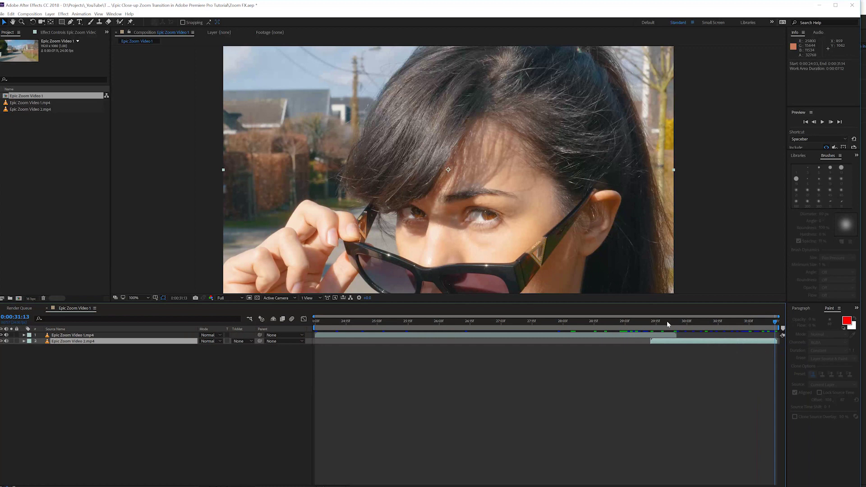
left_click_drag(667, 321, 649, 348)
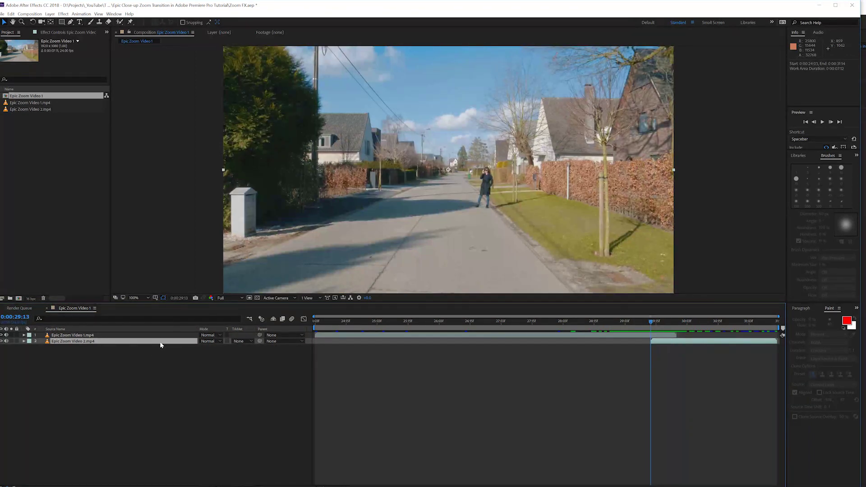
- Keyframe the first clip's Position and Scale at 0:00:29:13, then move the playhead to 0:00:29:22
left_click(68, 336)
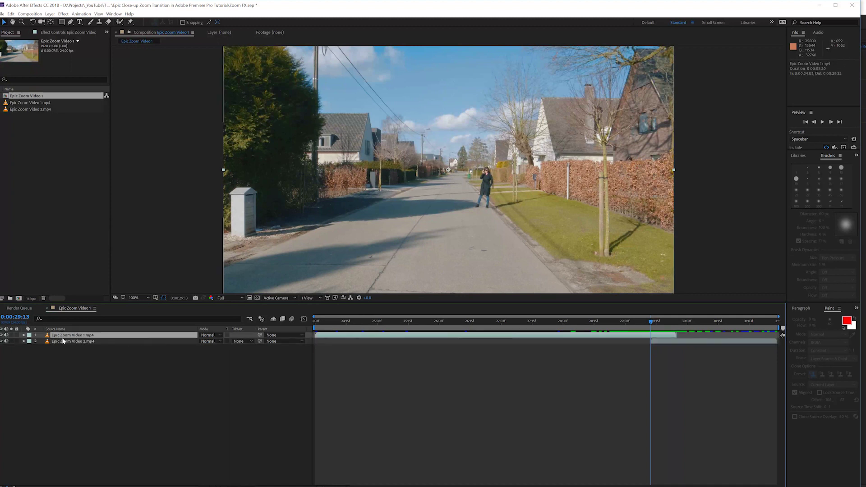
key("p")
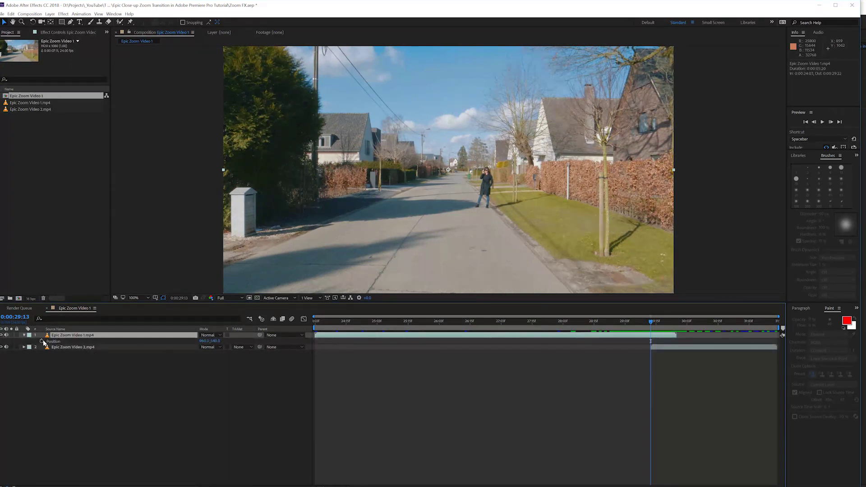
key("shift+s")
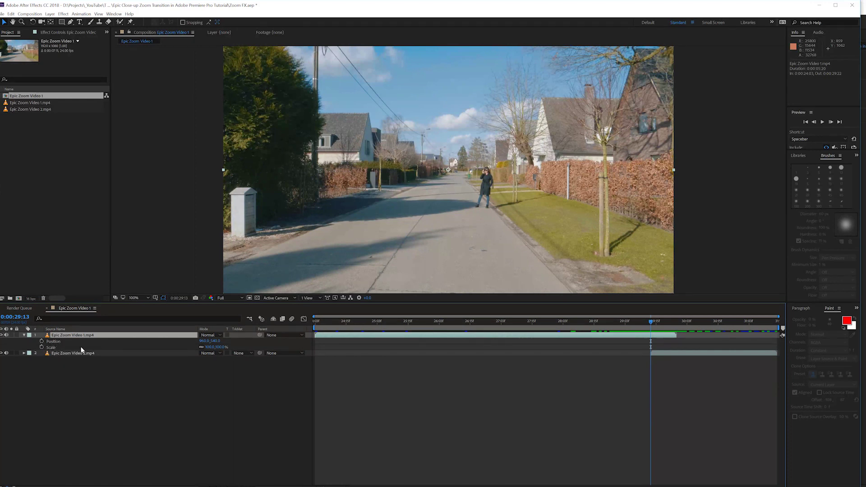
left_click(41, 347)
left_click(41, 341)
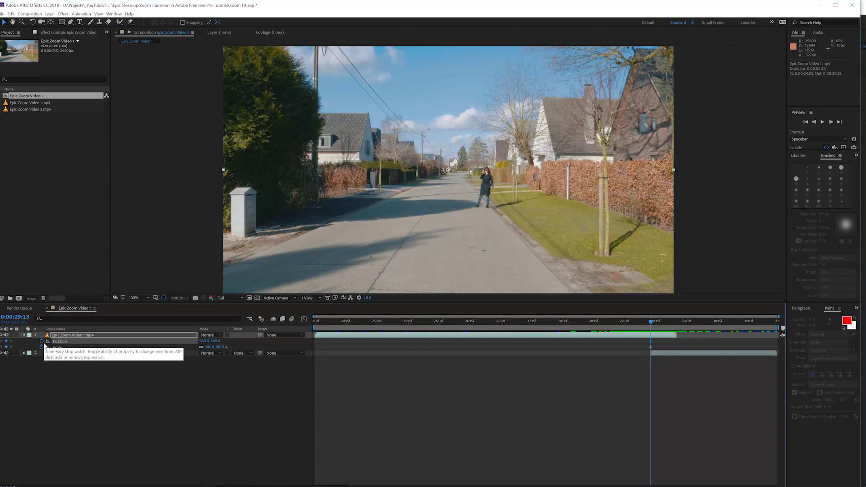
left_click(658, 354)
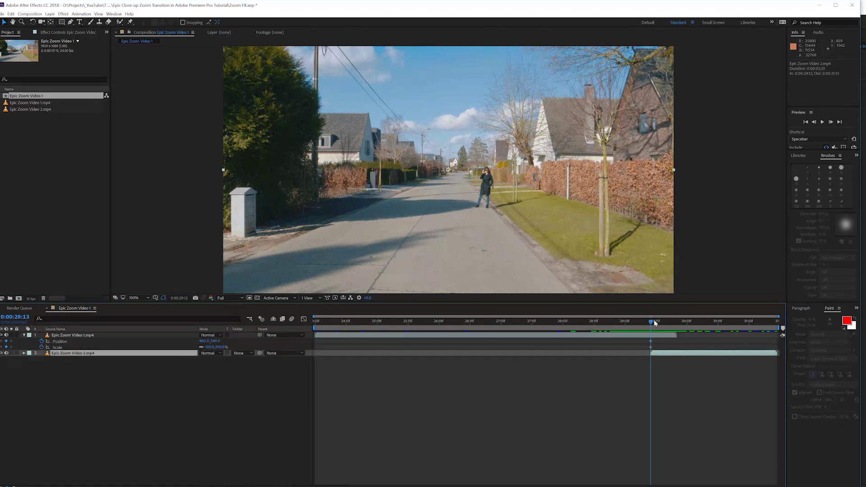
left_click_drag(655, 323, 675, 322)
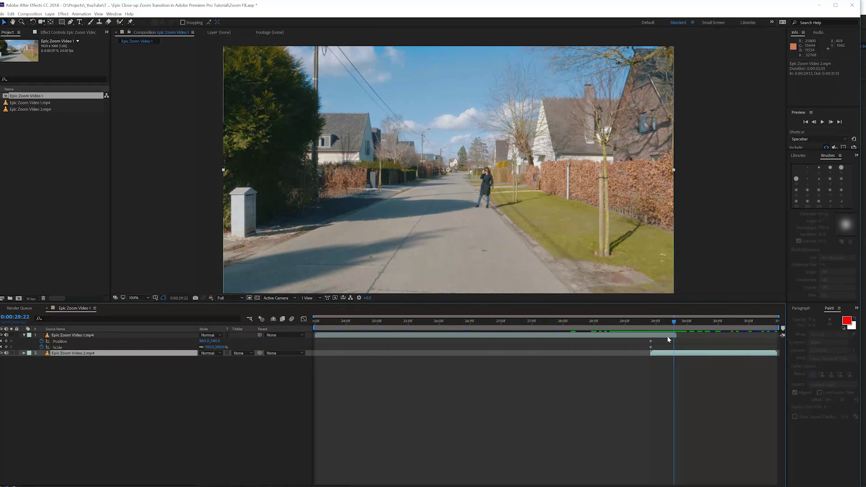
left_click(669, 336)
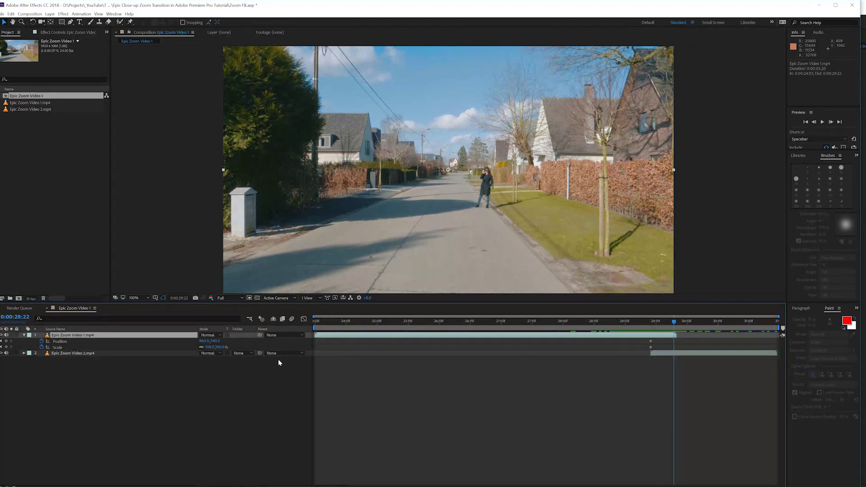
- Set the first clip's opacity to 50% with T50 and show its Position and Scale
type("t")
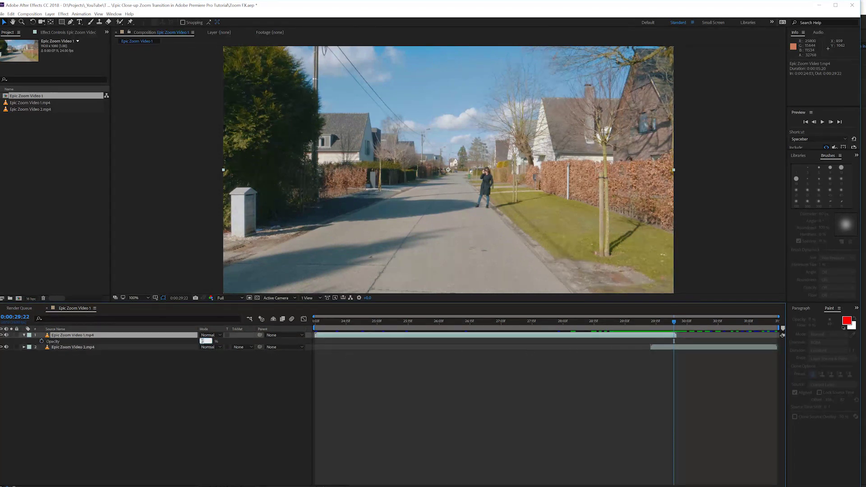
type("50")
key("Return")
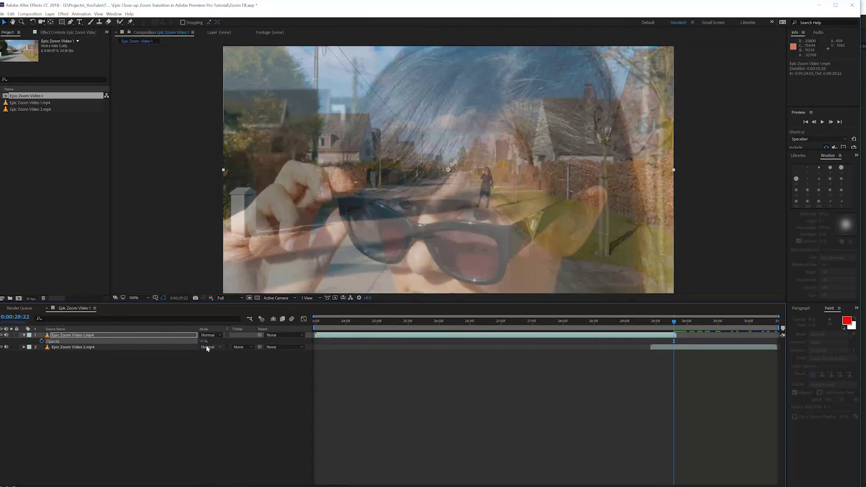
key("p")
key("shift+s")
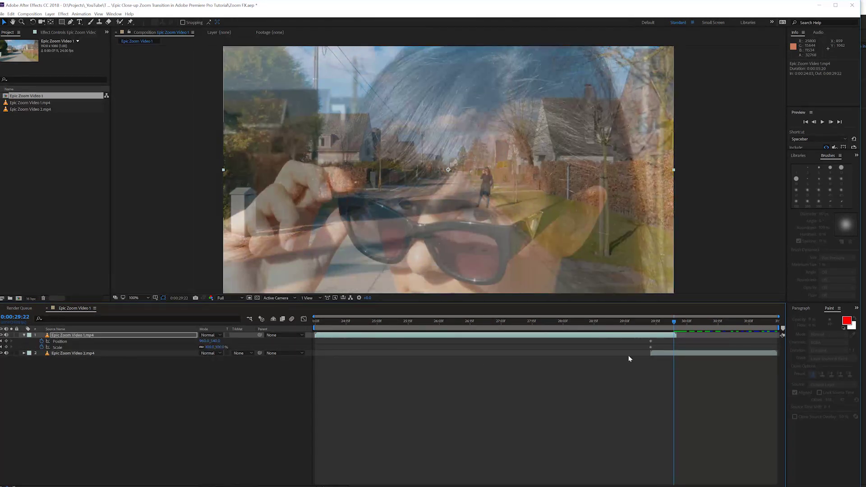
- Scale the first clip up to 3283% and shift it left to line up with the close-up shot
left_click_drag(210, 349, 408, 342)
left_click_drag(601, 234, 380, 241)
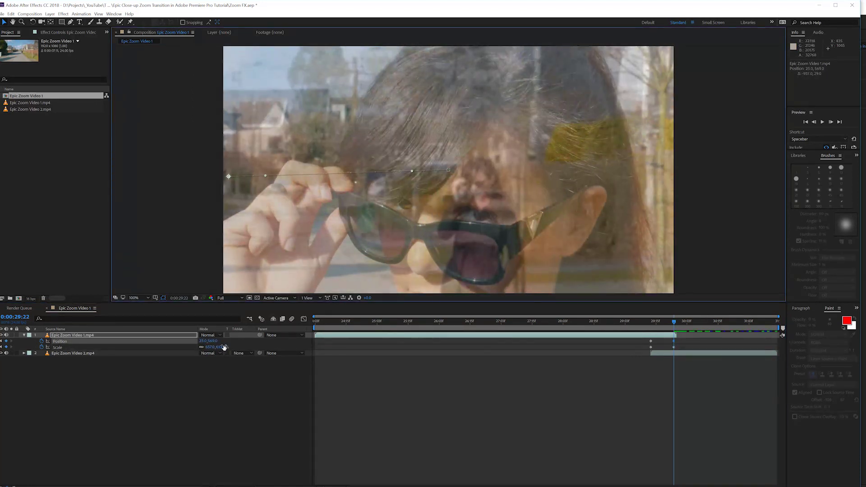
left_click_drag(222, 348, 393, 347)
left_click_drag(638, 213, 406, 213)
left_click_drag(224, 346, 460, 346)
left_click_drag(627, 205, 368, 191)
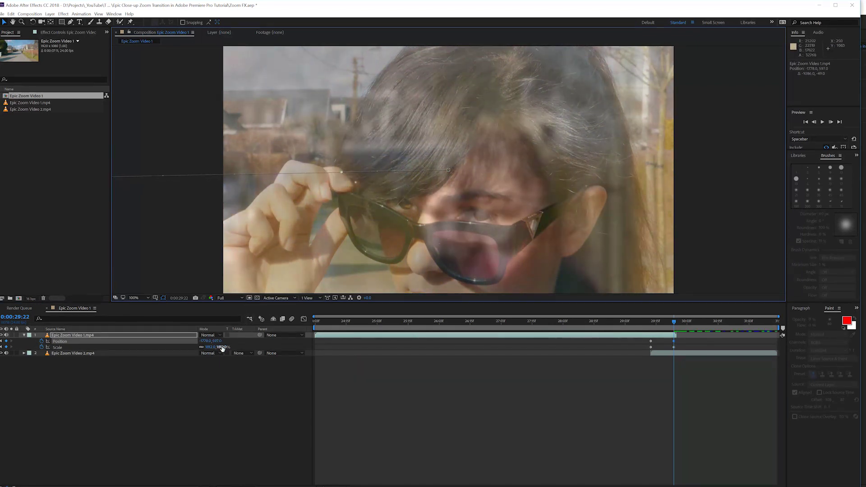
left_click_drag(222, 347, 532, 348)
left_click_drag(580, 214, 363, 223)
left_click_drag(456, 204, 334, 261)
left_click_drag(417, 225, 353, 230)
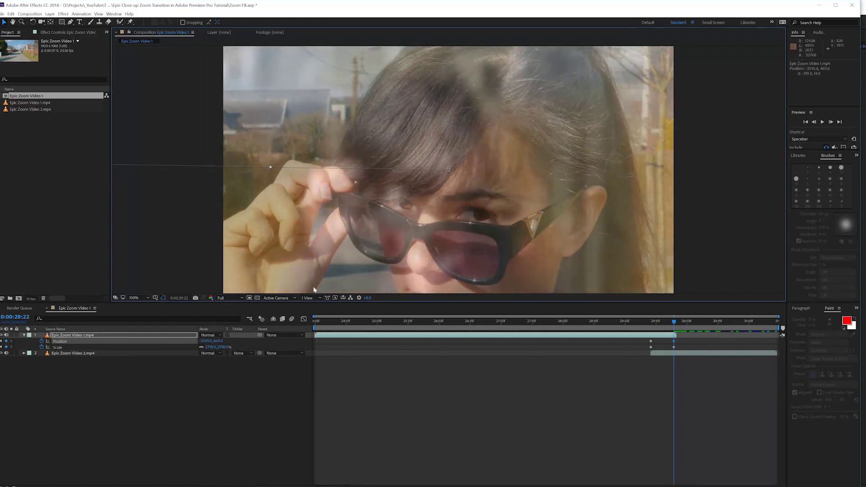
left_click_drag(234, 347, 402, 216)
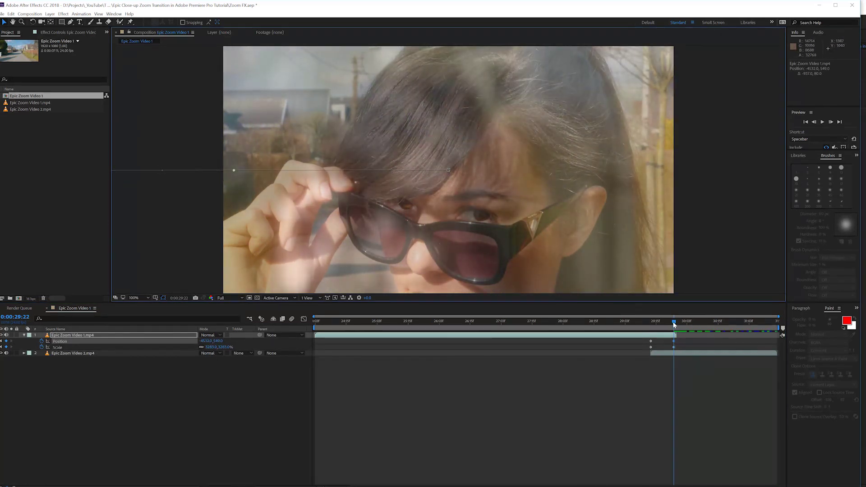
mouse_move(672, 322)
left_mouse_down()
mouse_move(650, 322)
mouse_move(679, 330)
mouse_move(673, 336)
left_mouse_up()
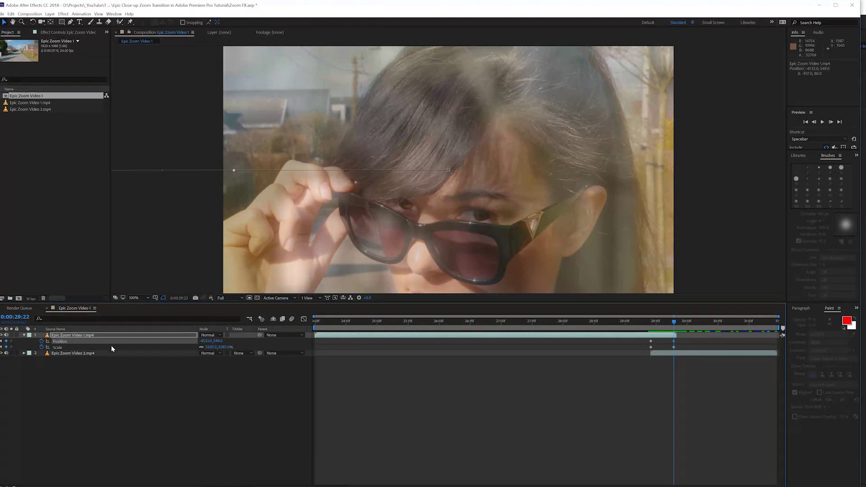
- Restore the first clip's opacity to 100%, undo the earlier ease, and open the start keyframes' options
key("shift+t")
key("Return")
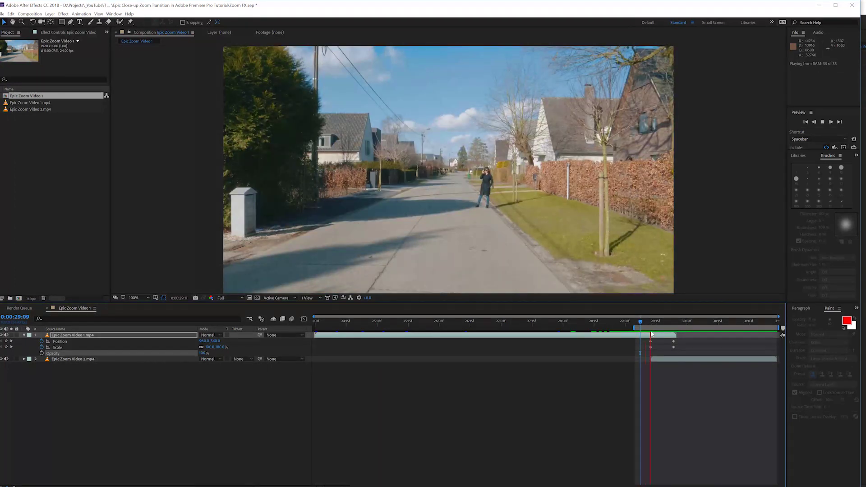
left_click(651, 347)
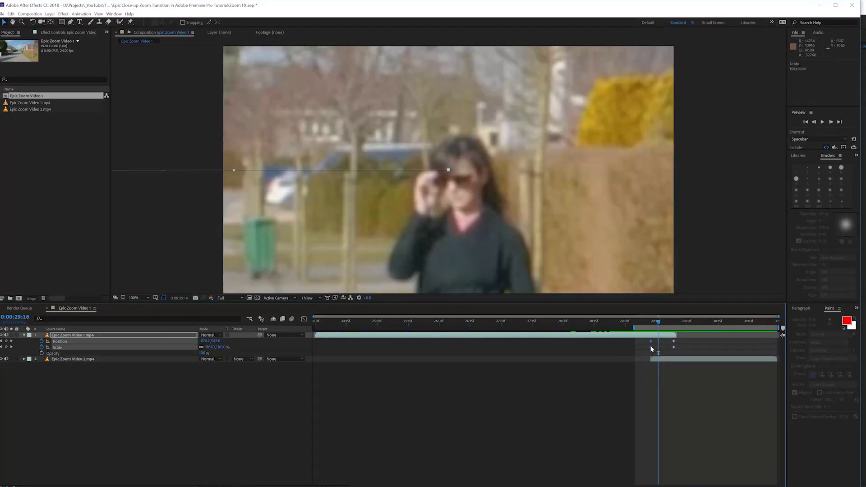
key("F9")
right_click(650, 340)
- Apply Easy Ease to the zoom keyframes and move the start keyframes earlier
mouse_move(653, 422)
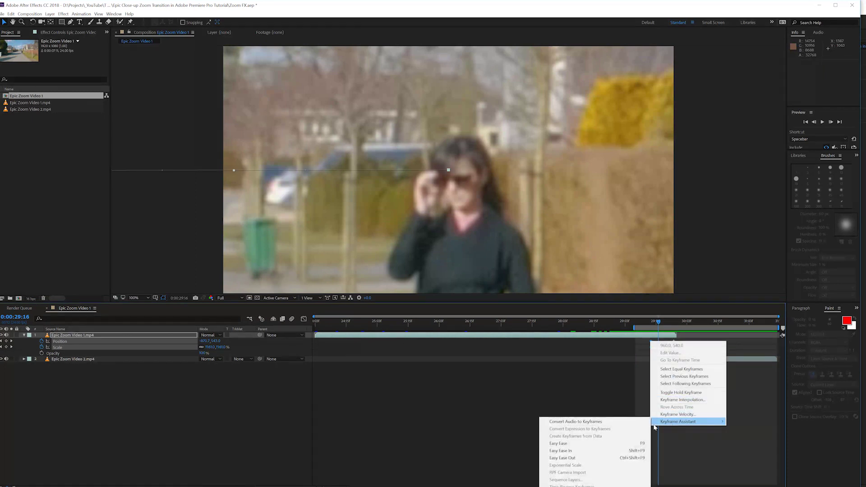
left_click(566, 444)
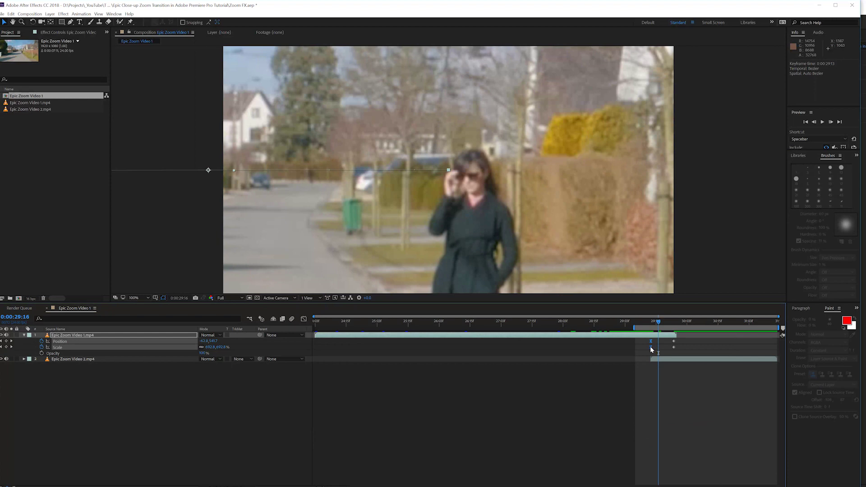
left_click_drag(649, 350, 638, 351)
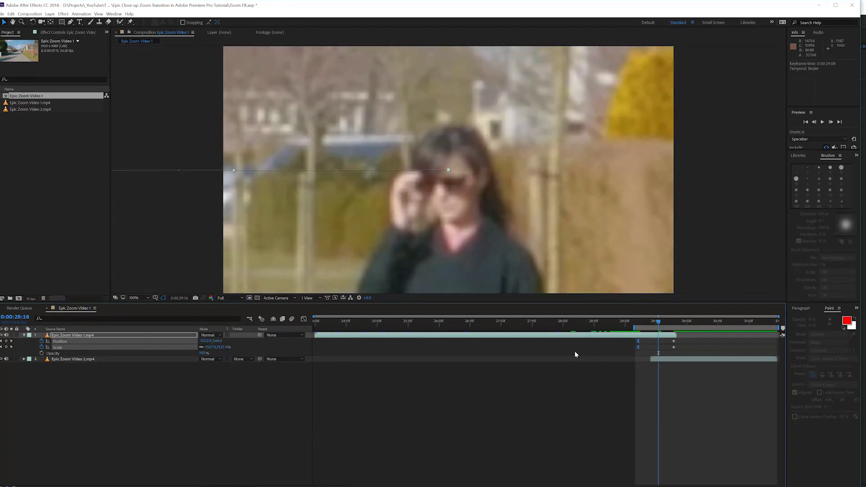
- Stretch the speed-graph influence handles so the zoom accelerates late, then preview it
left_click(303, 319)
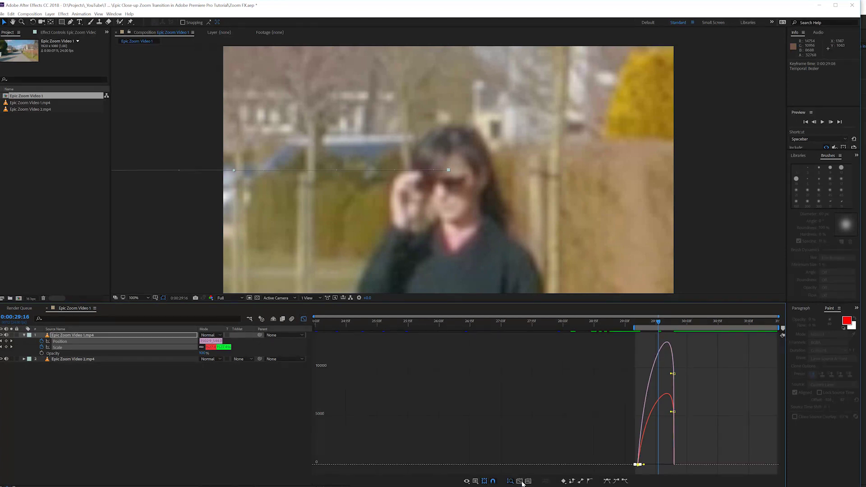
left_click(475, 482)
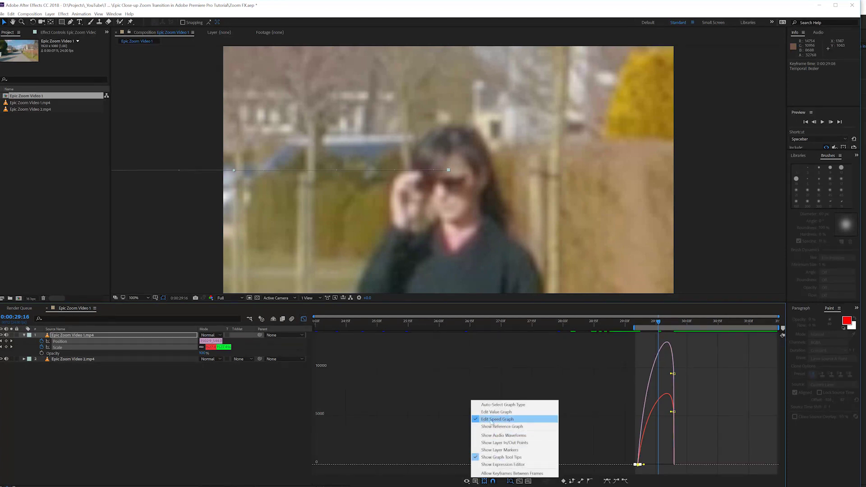
left_click(617, 444)
left_click_drag(618, 451, 653, 464)
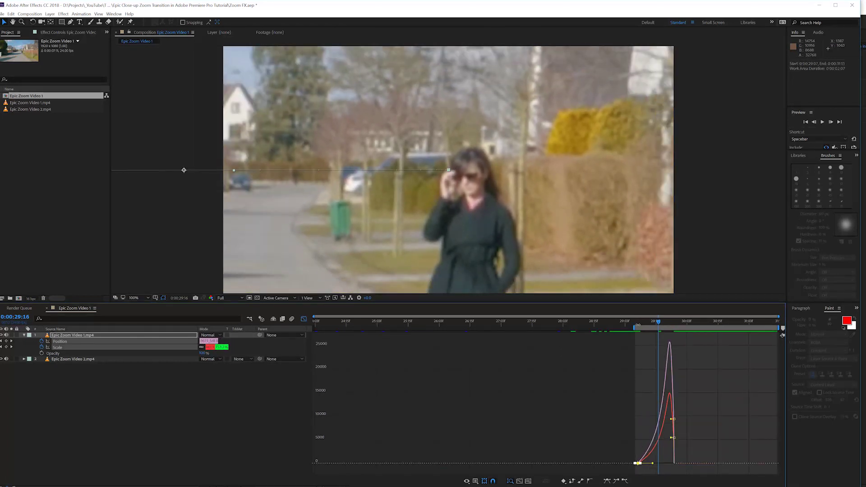
left_click_drag(638, 323, 610, 330)
key("space")
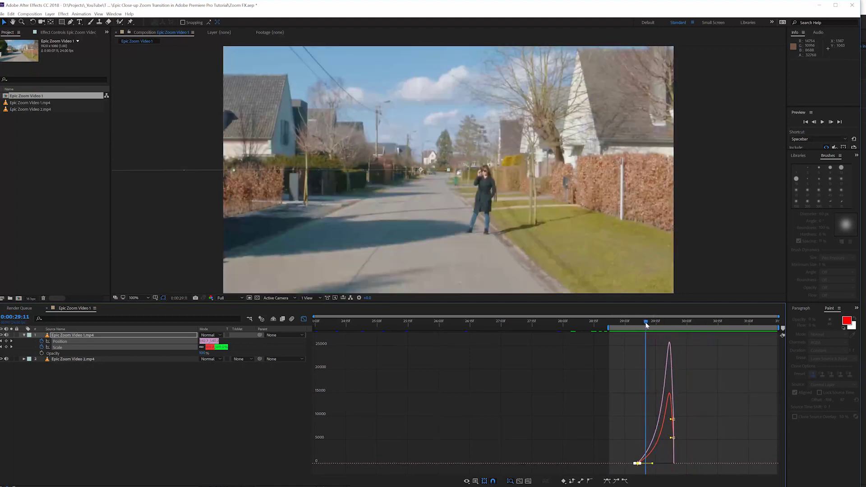
key("space")
- Enable motion blur on the first clip's layer switch and for the composition, then preview
left_click(303, 319)
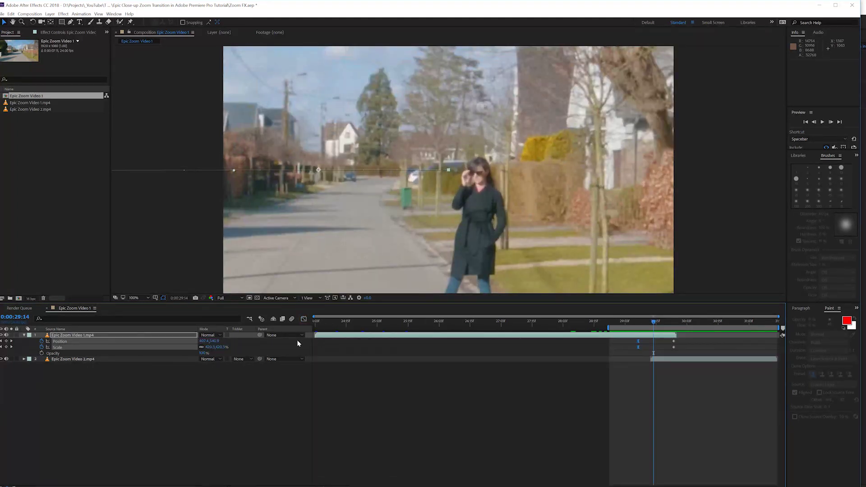
key("F4")
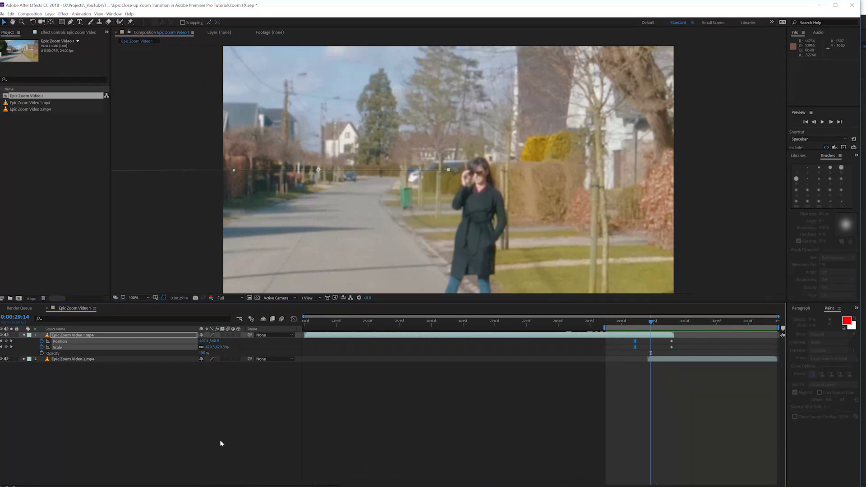
left_click(228, 336)
mouse_move(652, 324)
left_mouse_down()
mouse_move(633, 324)
mouse_move(648, 324)
left_mouse_up()
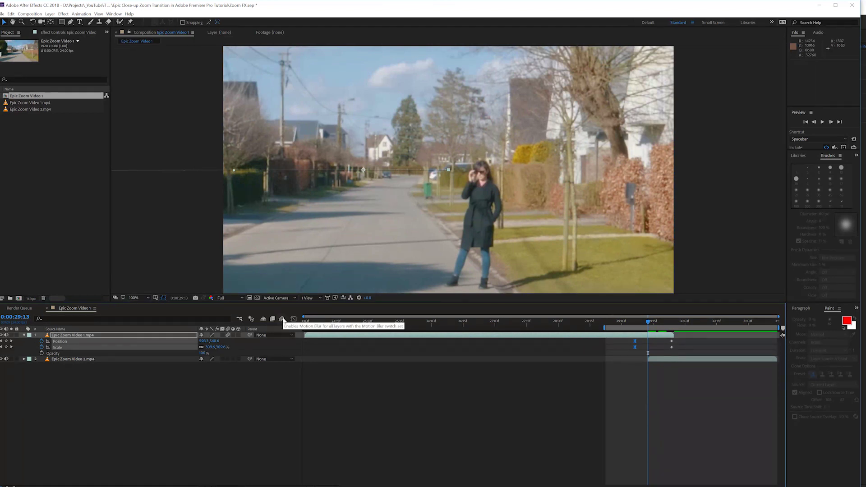
left_click(282, 319)
mouse_move(649, 326)
left_mouse_down()
mouse_move(668, 331)
mouse_move(645, 338)
left_mouse_up()
key("space")
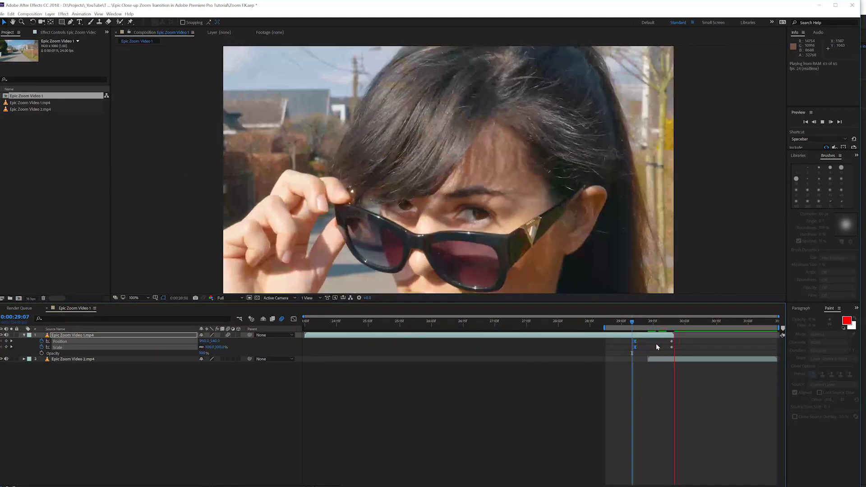
- Move the starting Position and Scale keyframes from 29:13 to 29:16 and preview the transition
key("space")
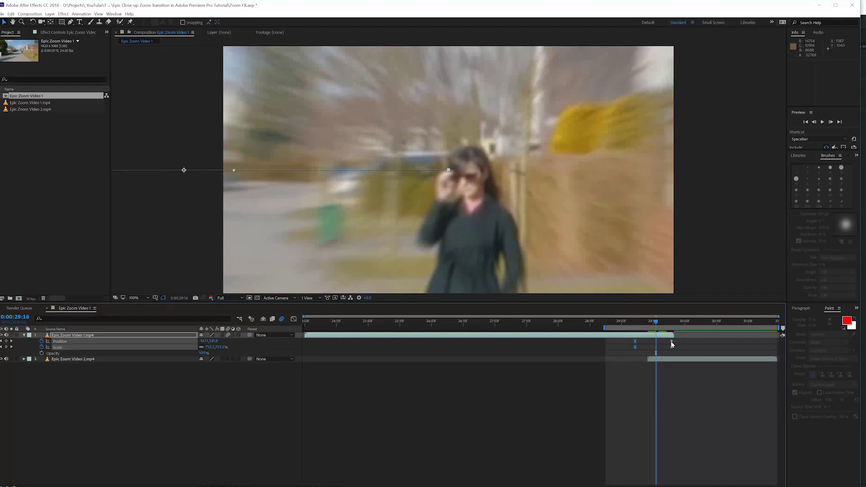
left_click(671, 341)
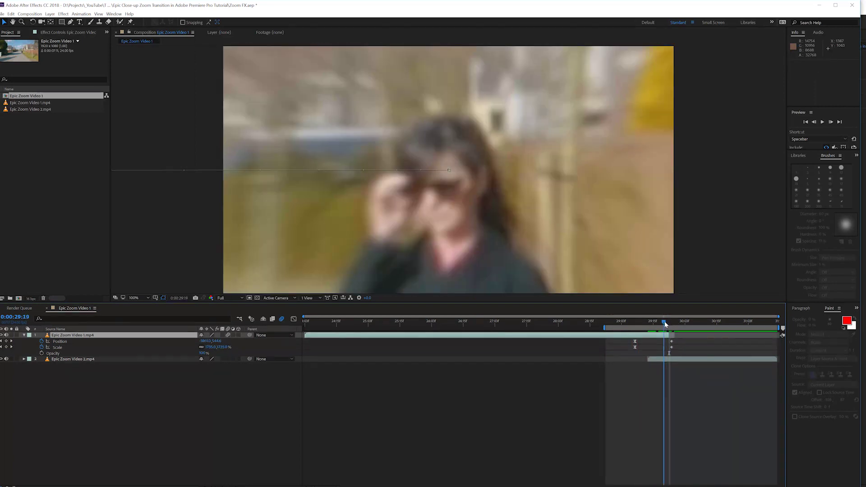
left_click_drag(665, 323, 648, 323)
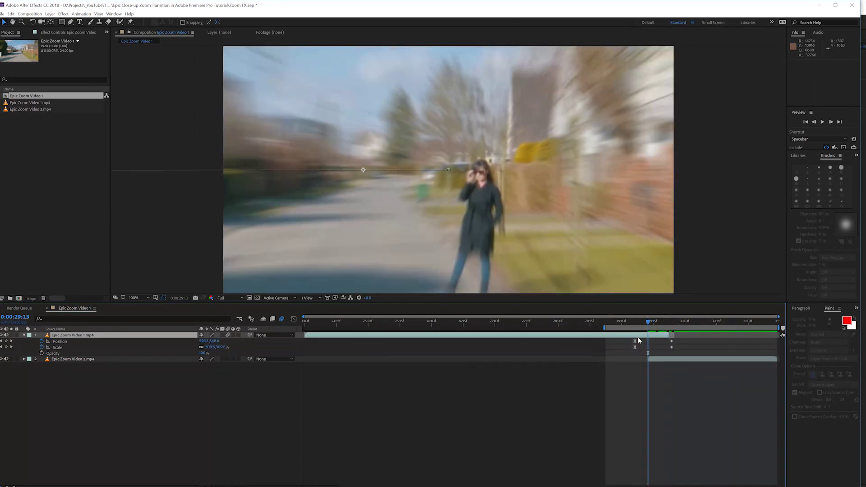
left_click_drag(629, 351, 648, 352)
left_click(635, 341, "shift")
key("space")
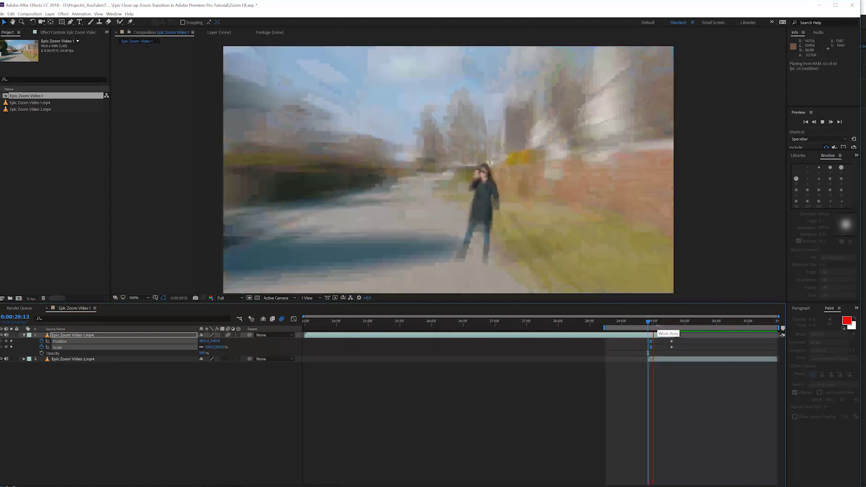
left_click_drag(651, 346, 658, 353)
key("space")
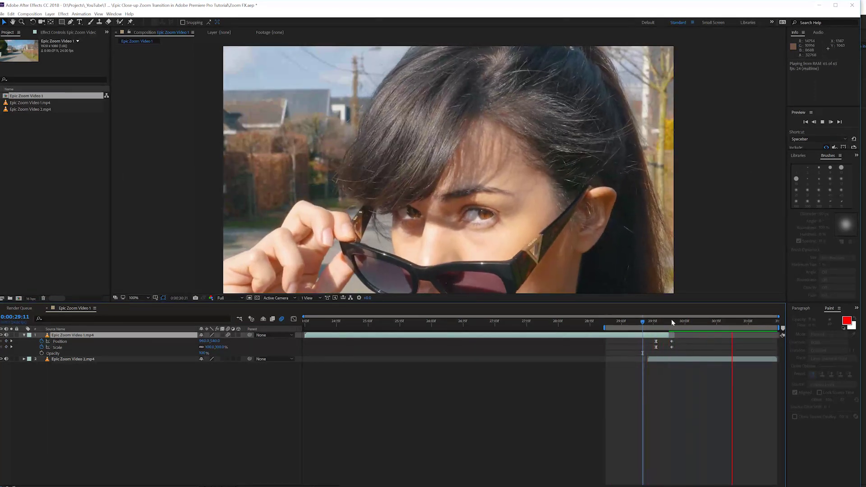
- Show Effects & Presets, search 'motion tile', and drop Motion Tile onto Epic Zoom Video 2.mp4
left_click(669, 322)
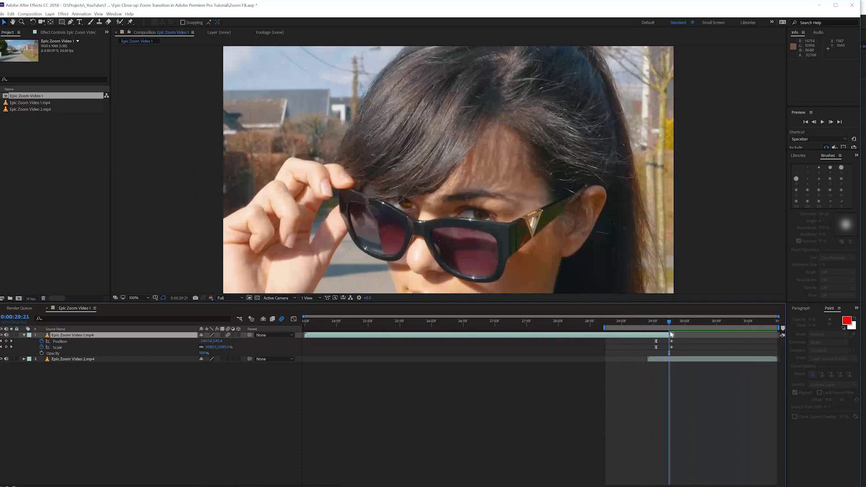
key("ctrl+Down")
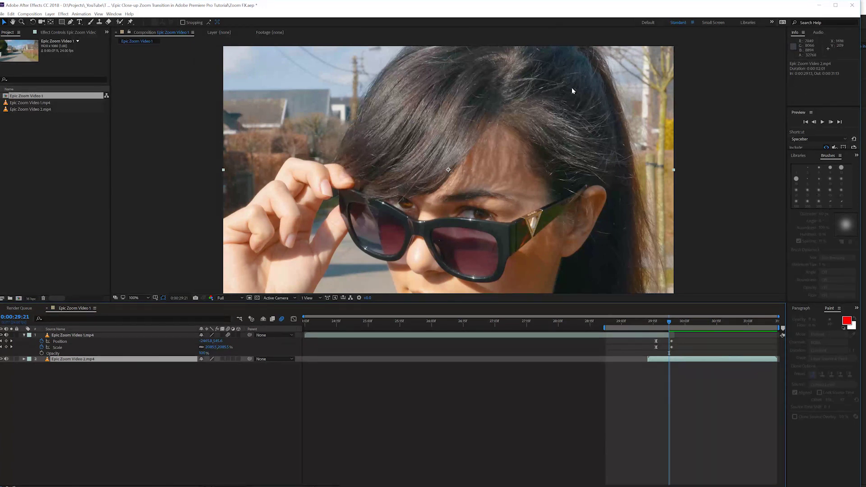
left_click(114, 13)
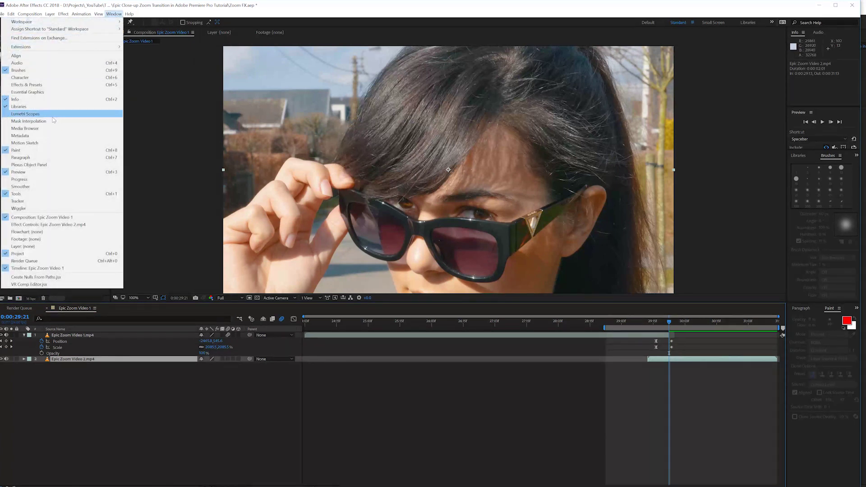
left_click(45, 84)
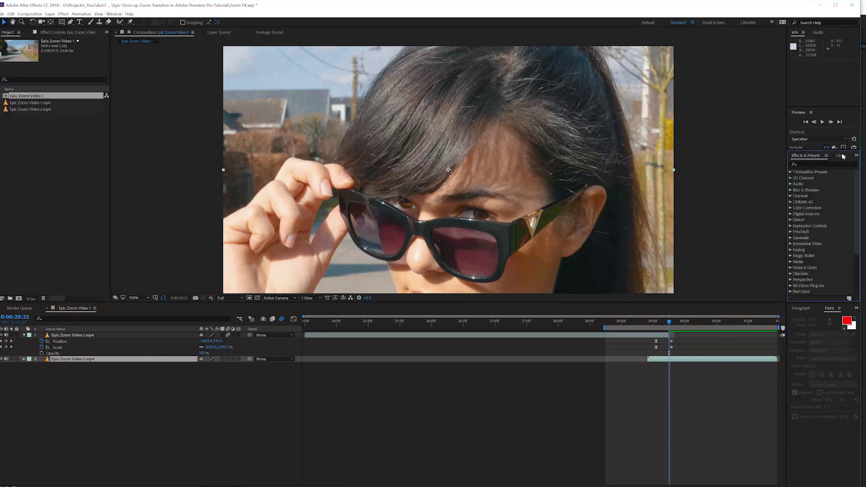
left_click_drag(786, 178, 749, 180)
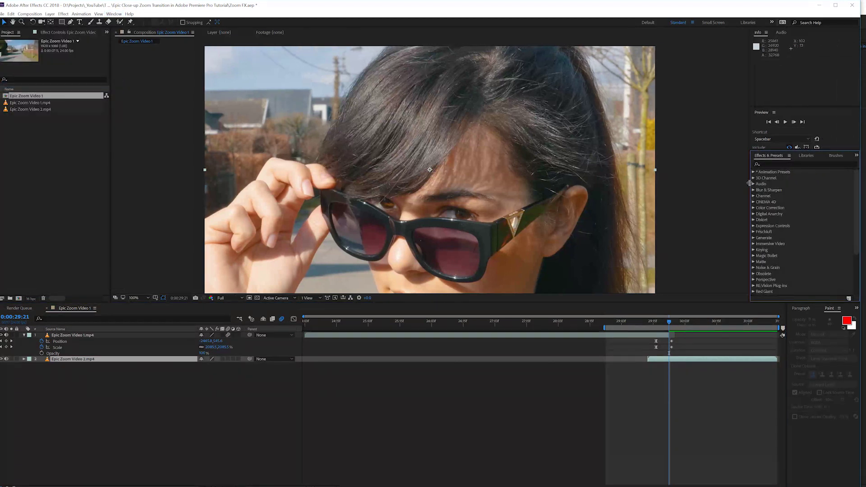
left_click(778, 164)
type("miotion tile")
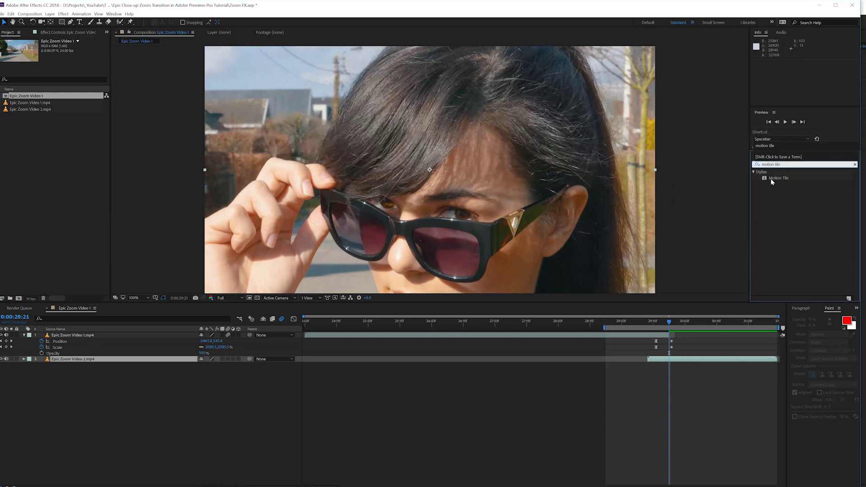
left_click_drag(770, 177, 675, 363)
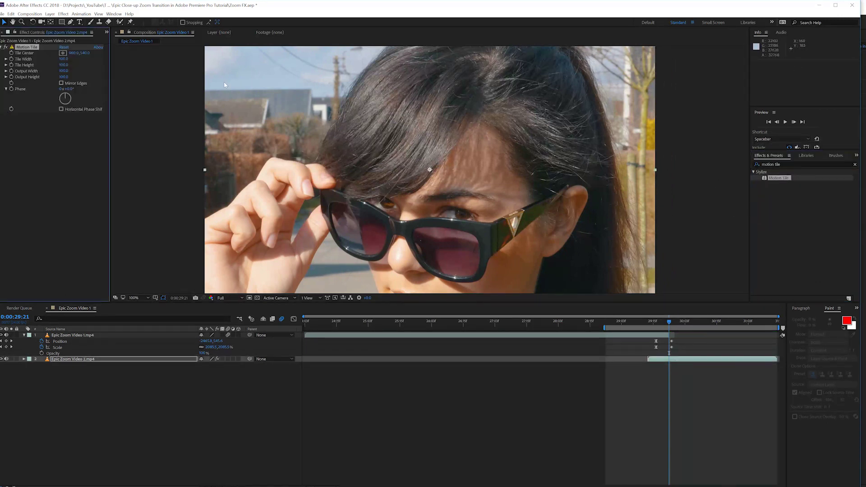
- Set Motion Tile output to 125 and keyframe the second clip's Scale shrunk to about 79%
key("Return")
left_click(66, 77)
type("125")
key("Return")
left_click(41, 366)
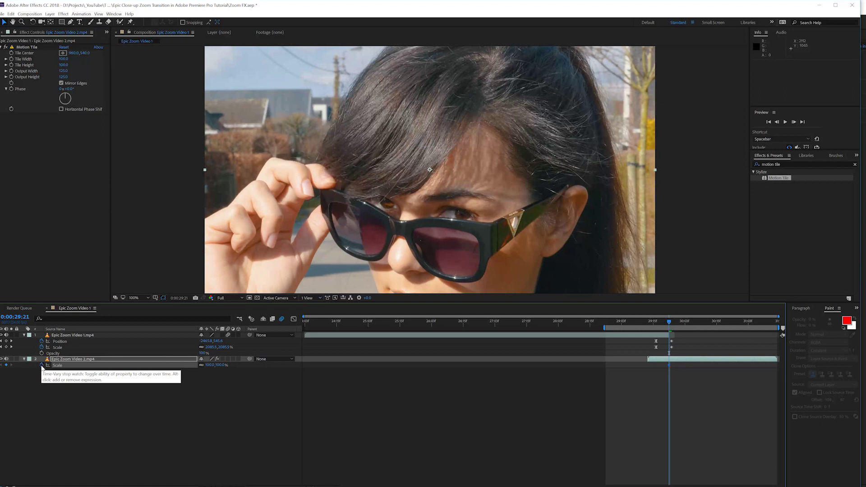
left_click_drag(209, 367, 201, 365)
- Raise the Motion Tile Output Width and Output Height to 150
left_click(64, 71)
type("150")
left_click(64, 78)
type("150")
key("Return")
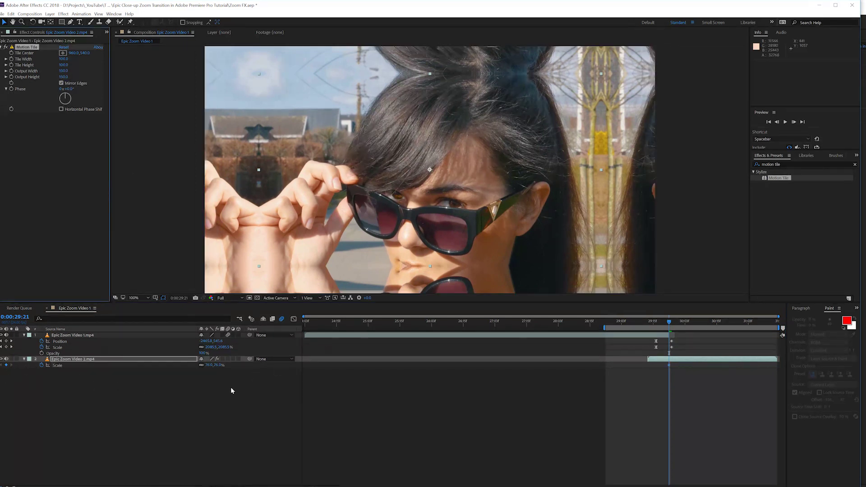
- Keyframe the second clip's Scale back to 100% at 0:00:30:00 and check the zoom frames
key("space")
left_click(416, 394)
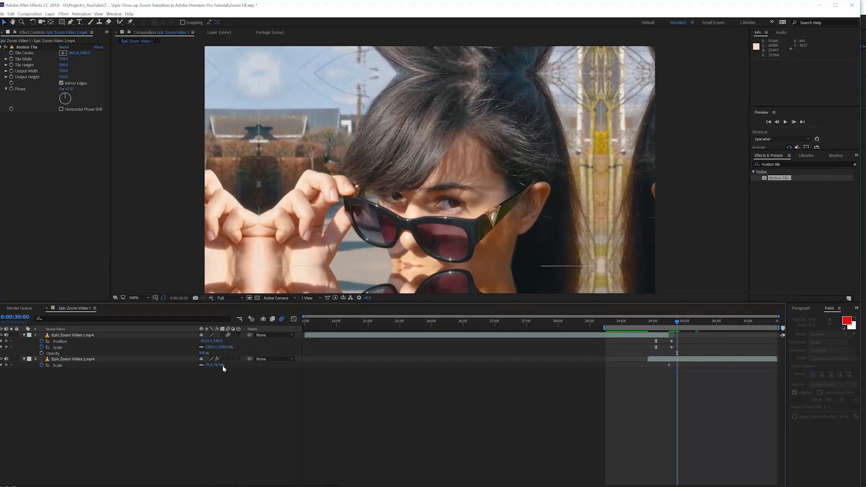
right_click(145, 365)
left_click(158, 408)
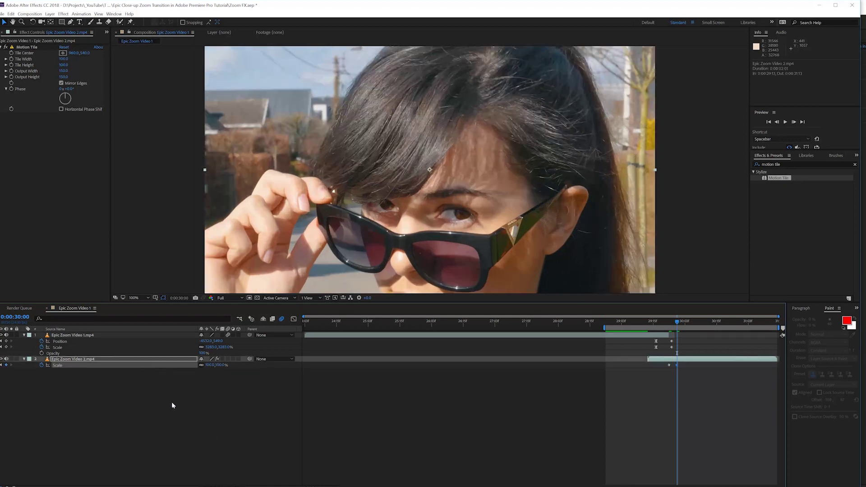
left_click(611, 404)
left_click(670, 322)
left_click_drag(670, 322, 676, 358)
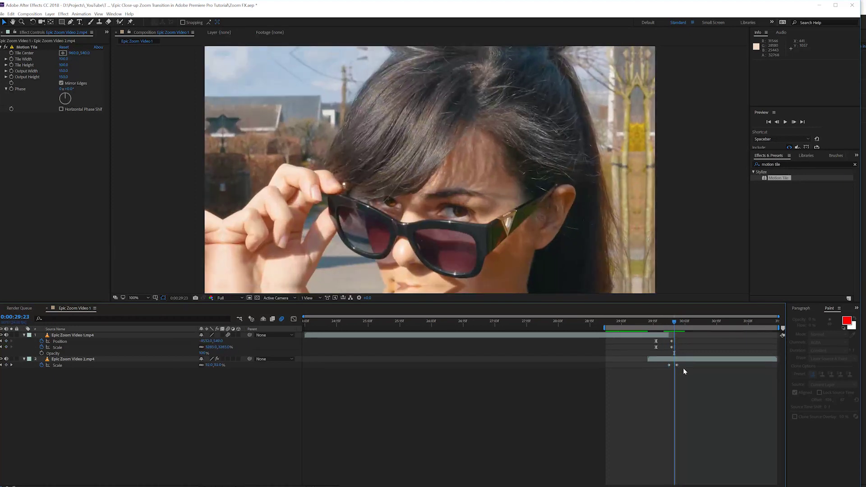
left_click(676, 365)
- Apply Easy Ease to the second clip's Scale keyframes and steepen their speed curve
right_click(677, 366)
mouse_move(711, 444)
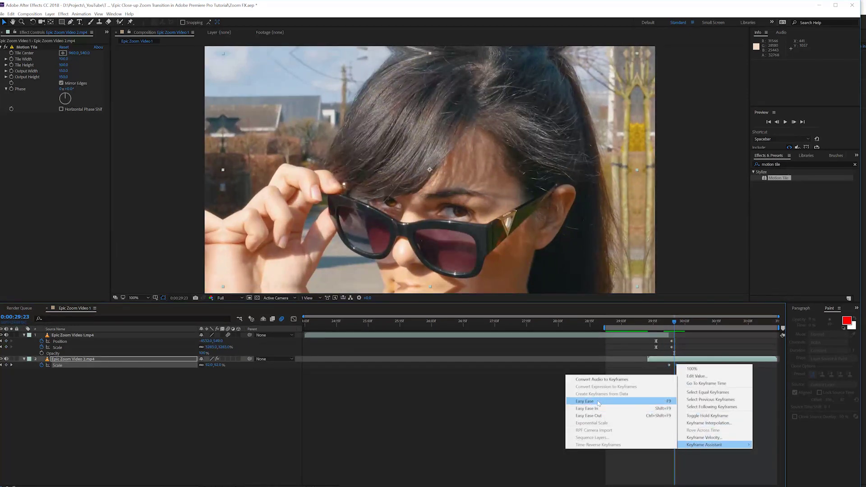
left_click(583, 401)
left_click(293, 319)
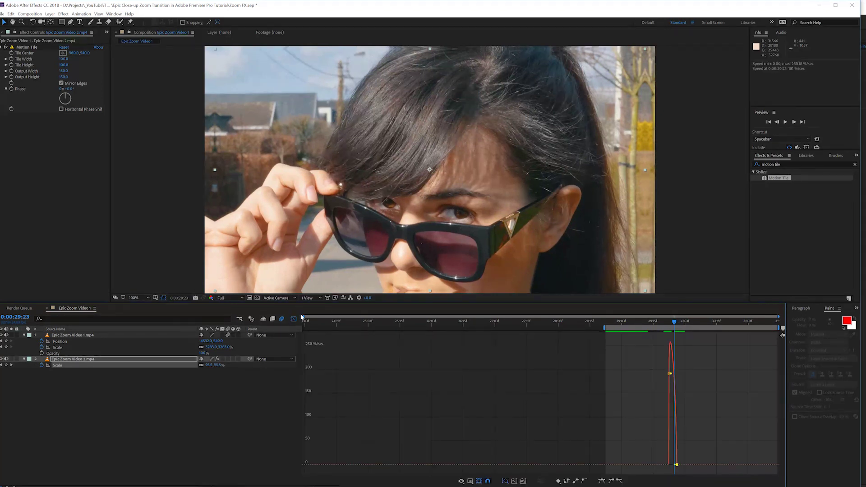
left_click(676, 464)
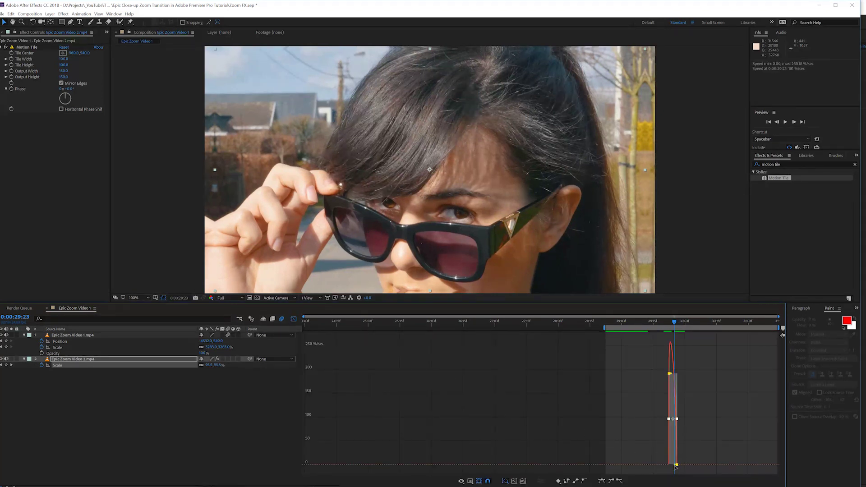
left_click_drag(675, 467, 673, 465)
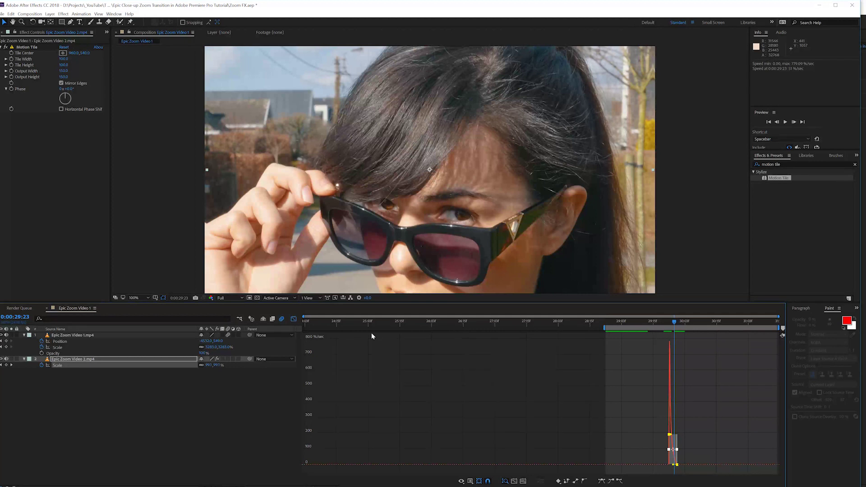
- Back in the layer bar timeline, preview the zoom across nearby frames
left_click(294, 319)
mouse_move(674, 321)
left_mouse_down()
mouse_move(665, 321)
mouse_move(678, 325)
mouse_move(670, 332)
left_mouse_up()
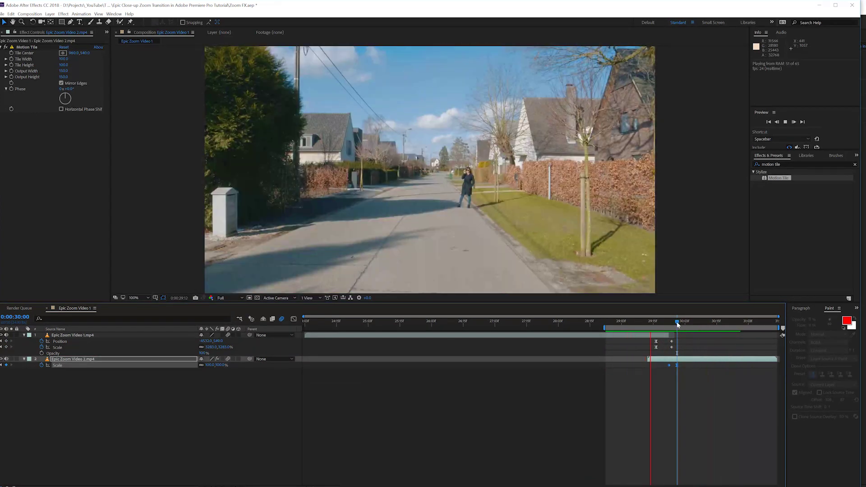
key("space")
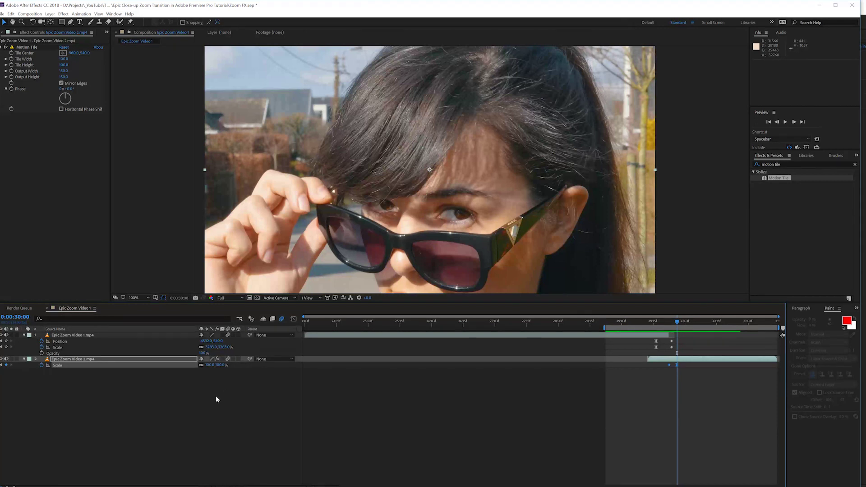
right_click(214, 401)
- Create Adjustment Layer 1 and move it above both clips
mouse_move(229, 403)
left_click(159, 459)
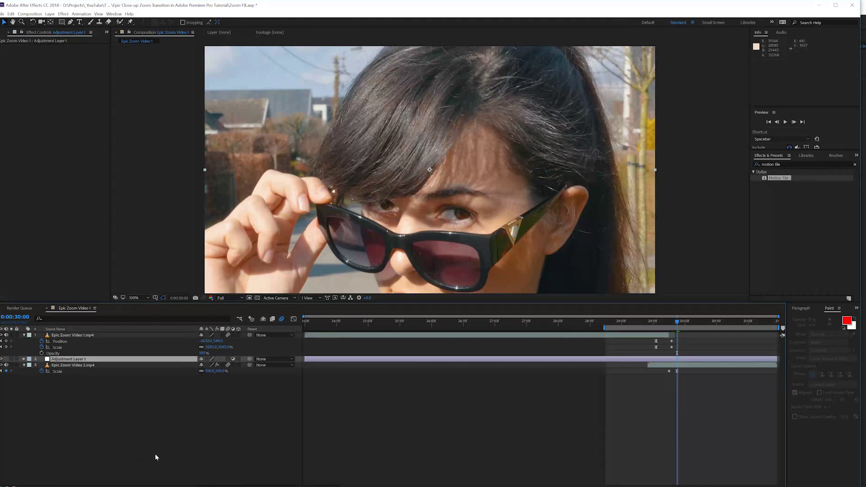
left_click(104, 334)
key("ctrl+bracketleft")
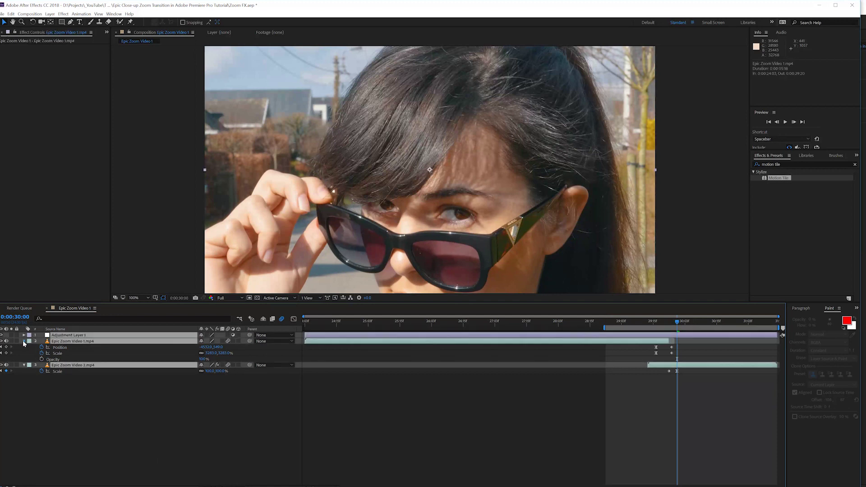
left_click(24, 341)
left_click(126, 381)
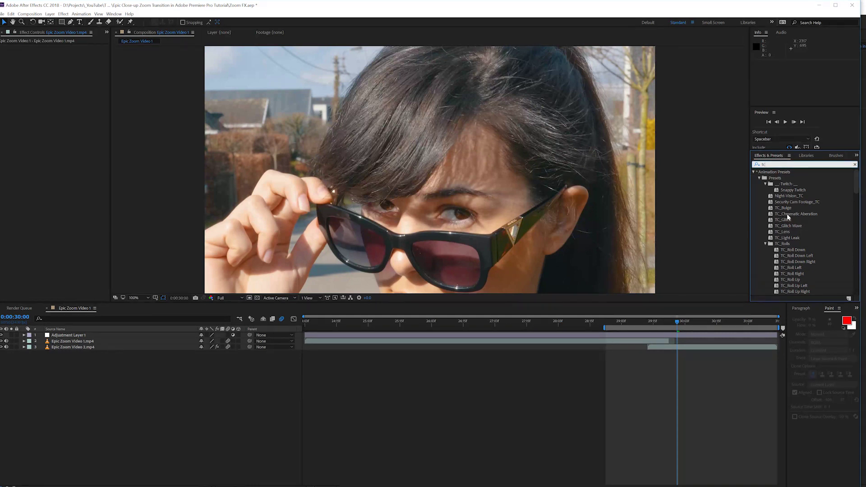
- Apply TC_Chromatic Aberration to Adjustment Layer 1, set Soft Light, and shift it earlier to the transition
left_click_drag(788, 217, 676, 338)
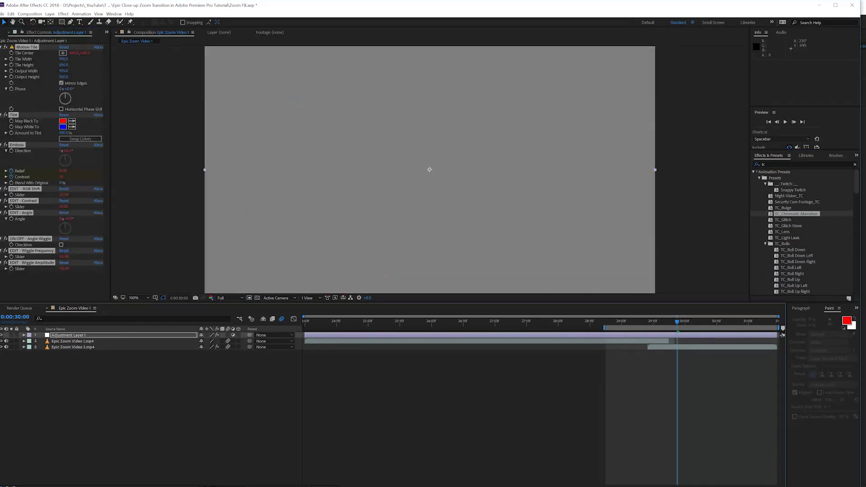
left_click(226, 482)
left_click(209, 336)
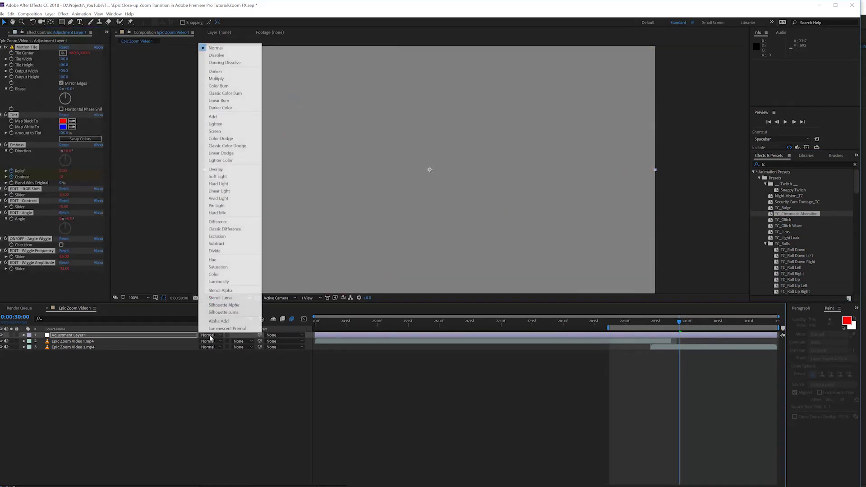
left_click(231, 176)
key("u")
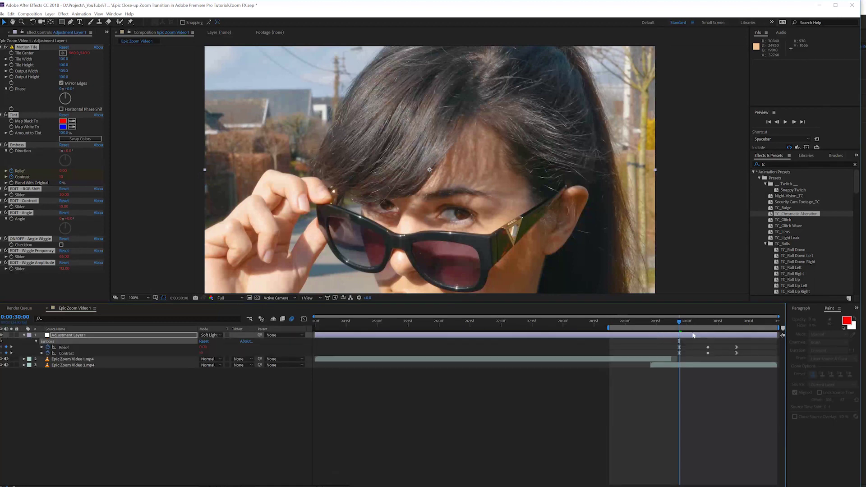
left_click_drag(703, 337, 669, 322)
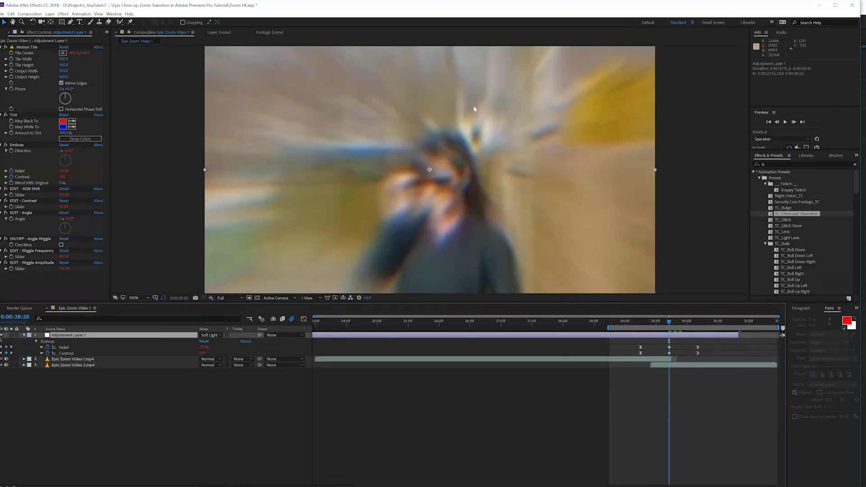
- Move the shake preset's slider keyframes to 29:12 and preview the new timing
key("space")
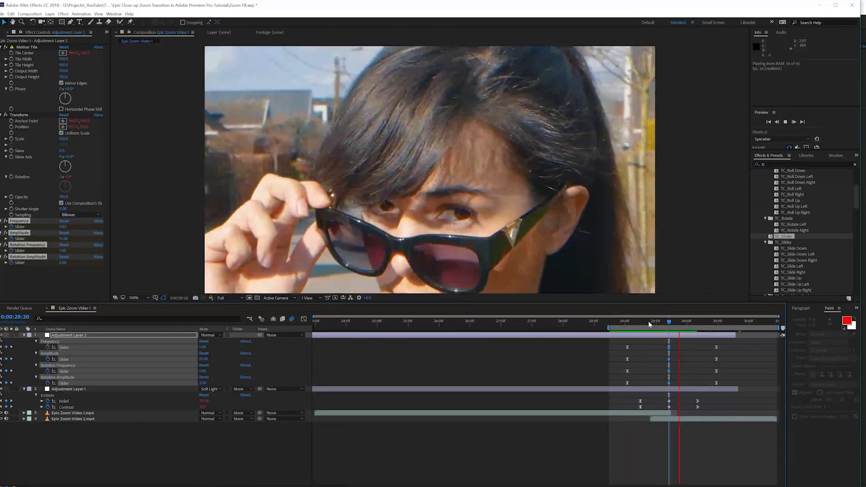
left_click(648, 321)
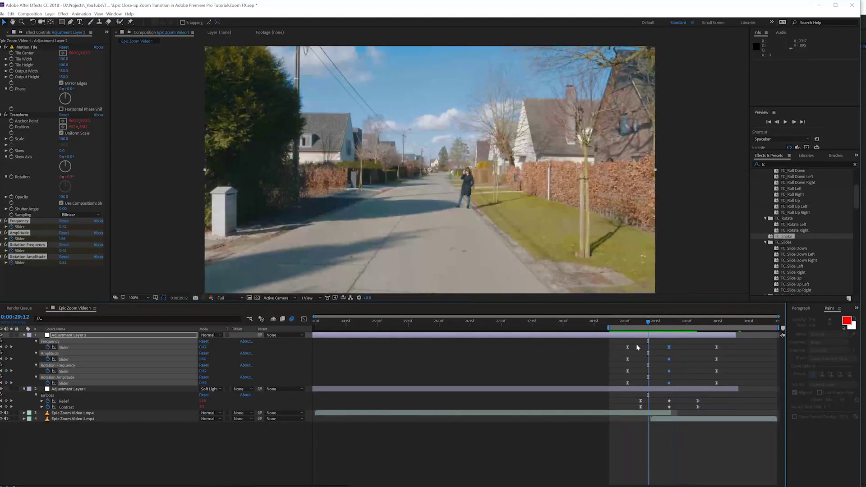
left_click_drag(636, 343, 646, 389)
key("space")
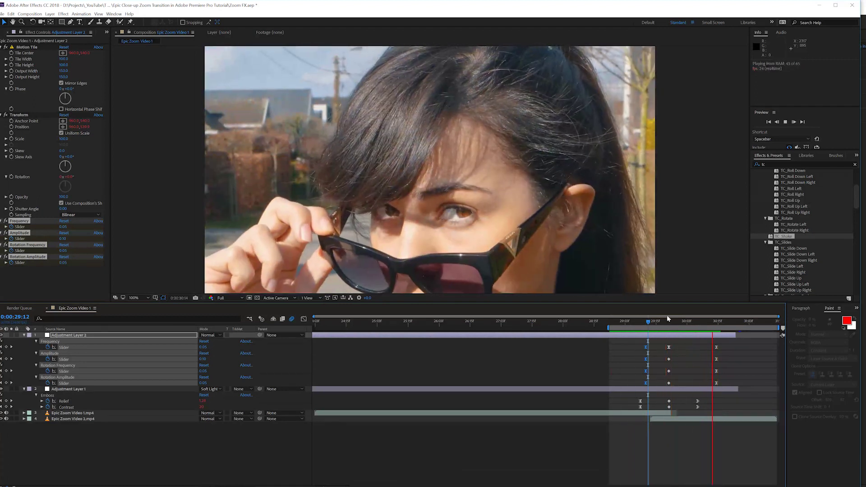
- Add a new adjustment layer with TC_Bulge and nudge its Bulge Height keyframes one frame earlier
left_click(667, 321)
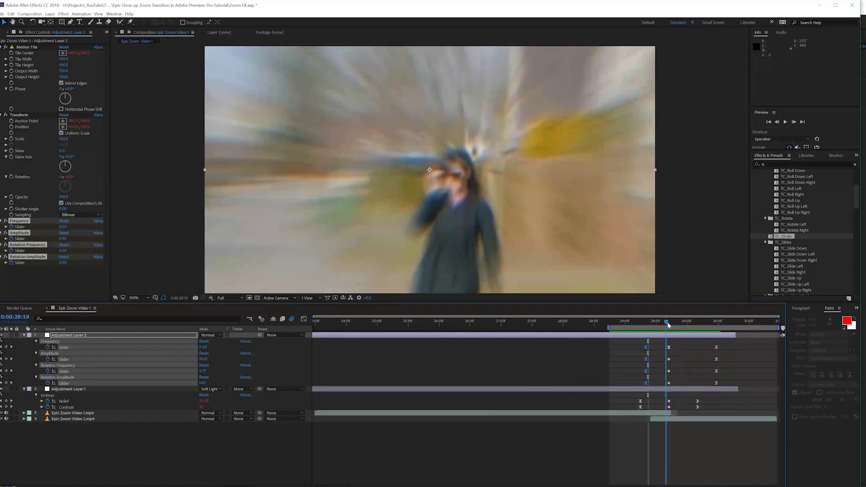
right_click(197, 434)
mouse_move(210, 367)
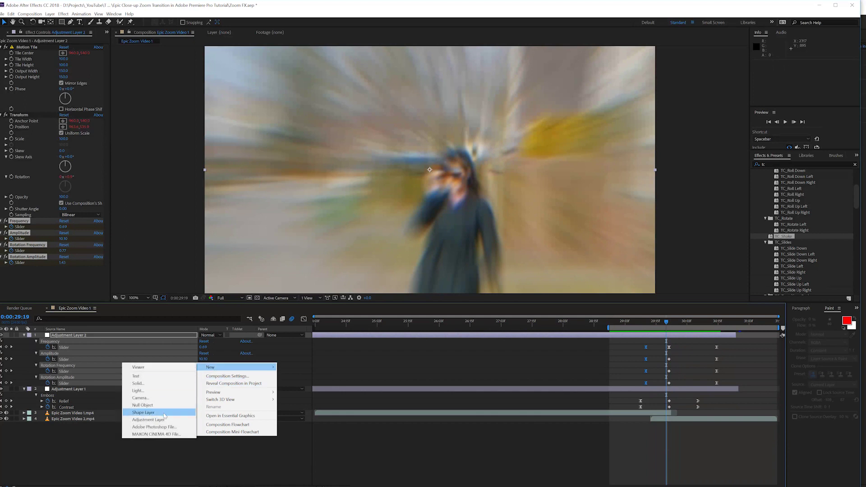
left_click(187, 419)
scroll(769, 245, "up", 4)
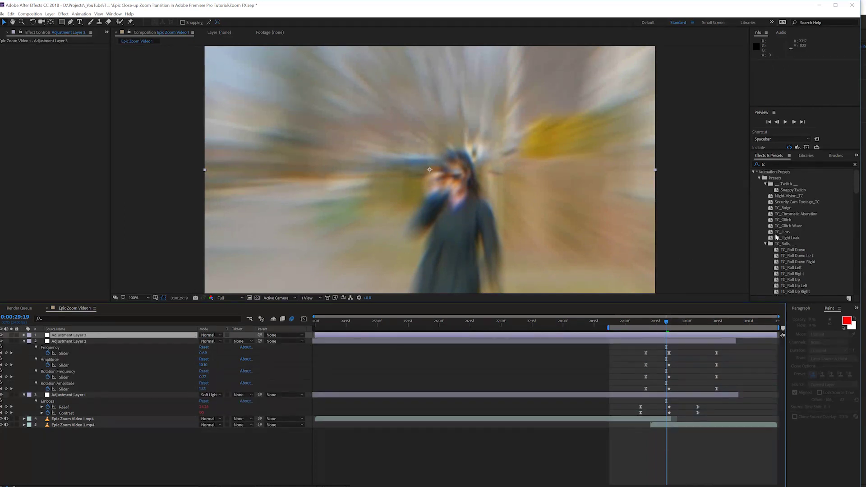
left_click_drag(783, 208, 665, 335)
key("u")
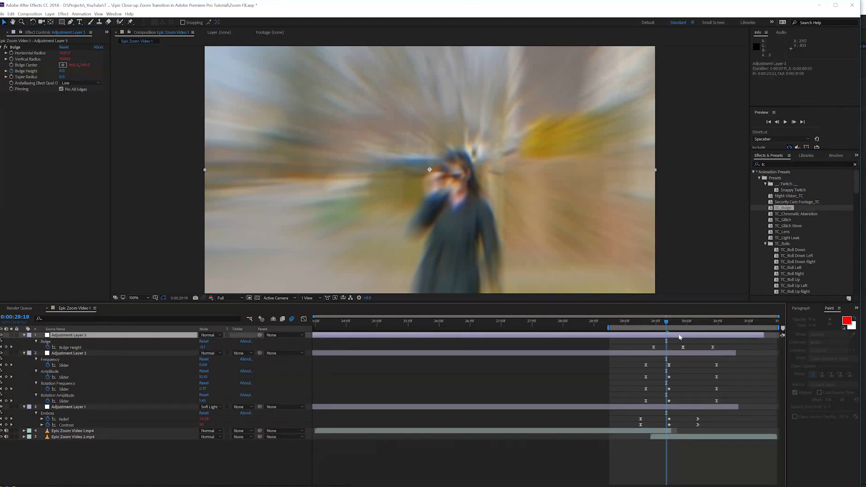
key("alt+Page_Up")
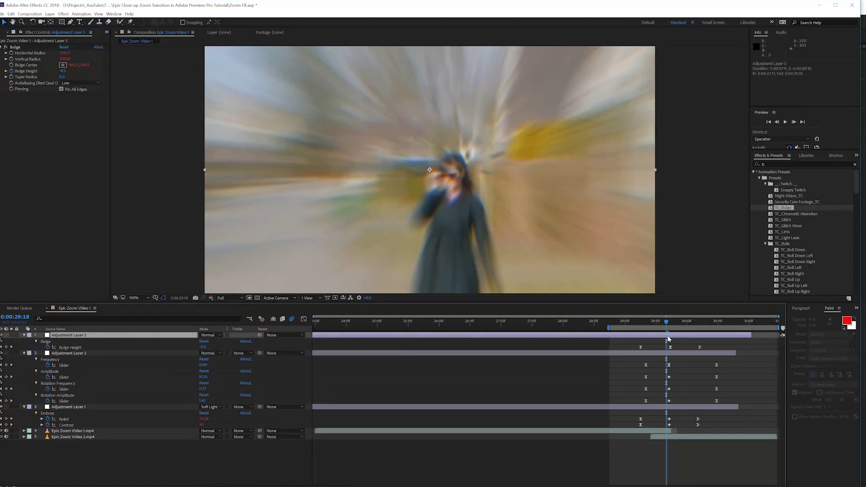
- Preview the bulge transition and extend the work area start back to 0:00:24:03
key("space")
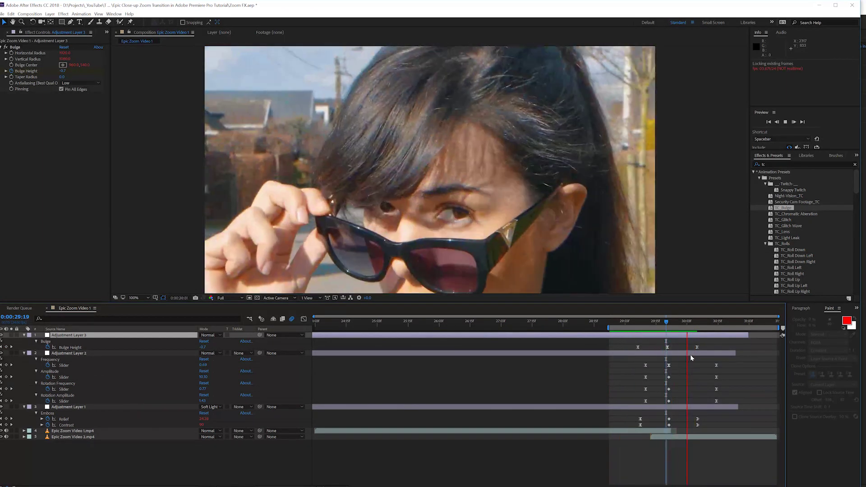
key("space")
key("space")
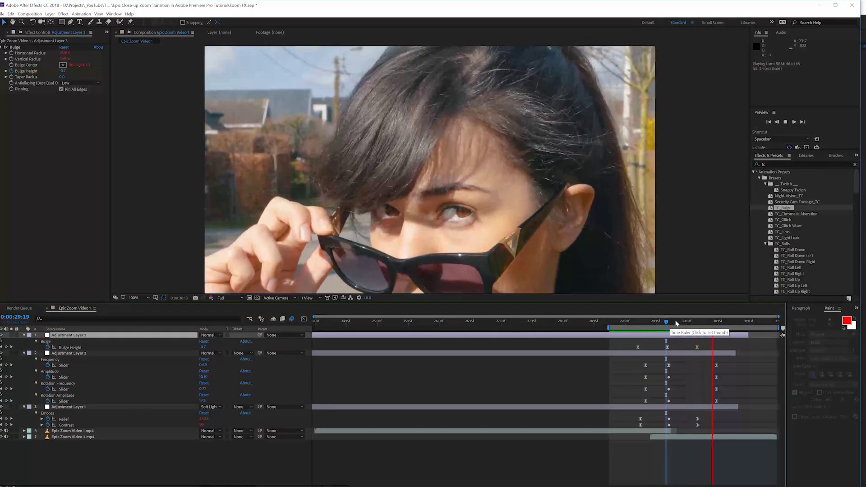
left_click(676, 322)
left_click_drag(607, 327, 160, 331)
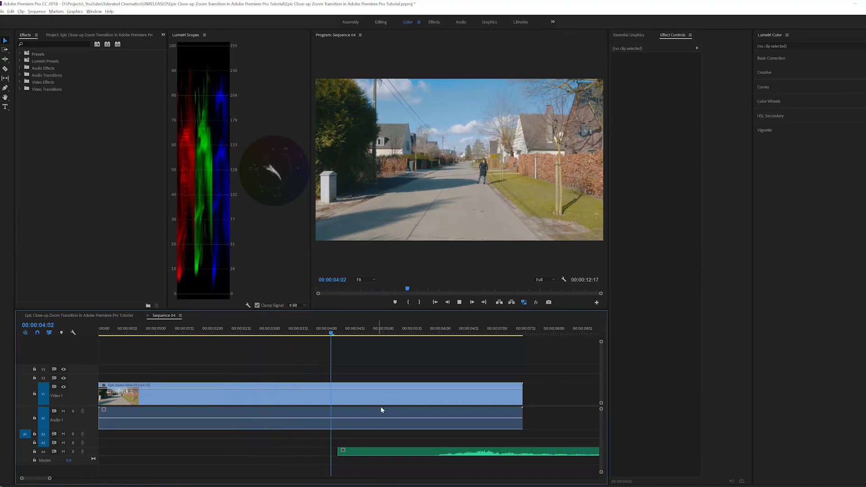
- Position the deep_whoosh clip to start near 00:00:03:00 under the zoom transition
left_click(416, 420)
left_click_drag(448, 453, 550, 454)
key("space")
left_click(450, 334)
left_click_drag(450, 335, 417, 339)
left_click_drag(580, 454, 421, 445)
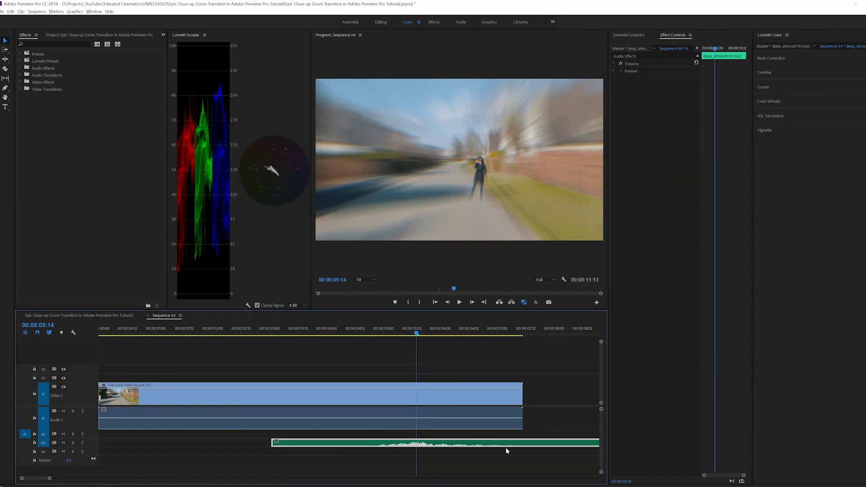
- Split the whoosh clip at the transition, delete its tail, and play it back
left_click(544, 444)
key("v")
left_click(555, 444)
key("Delete")
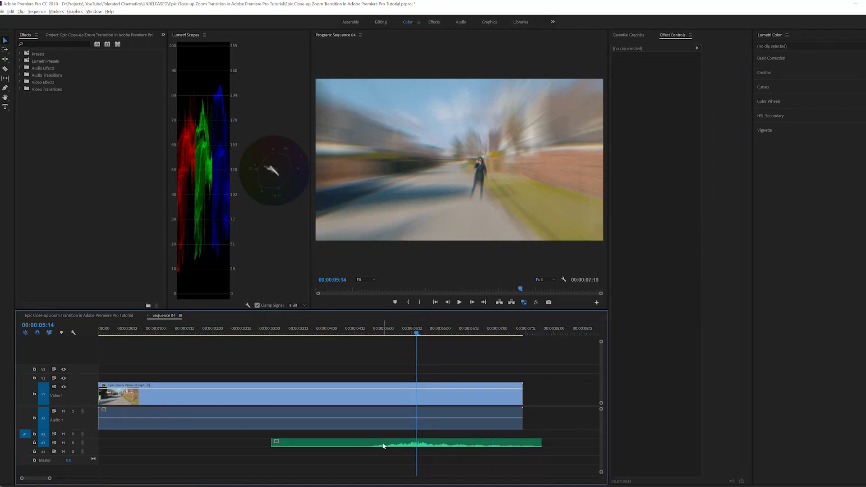
left_click(277, 333)
key("space")
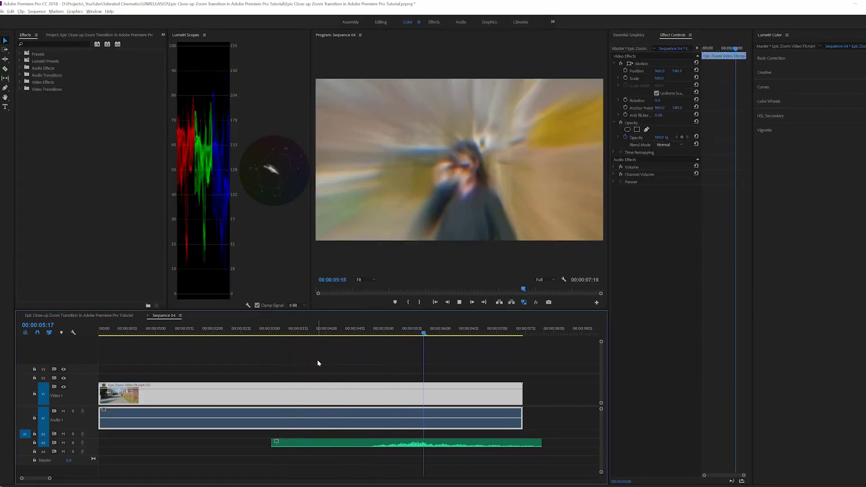
key("space")
- Shift the whoosh clip slightly later and replay the sequence from the start
left_click_drag(414, 443, 423, 443)
left_click(372, 333)
key("space")
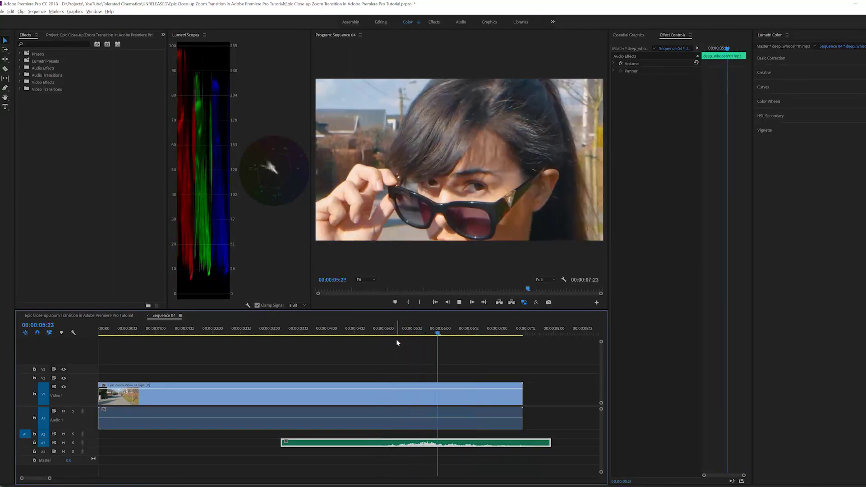
left_click_drag(415, 333, 242, 339)
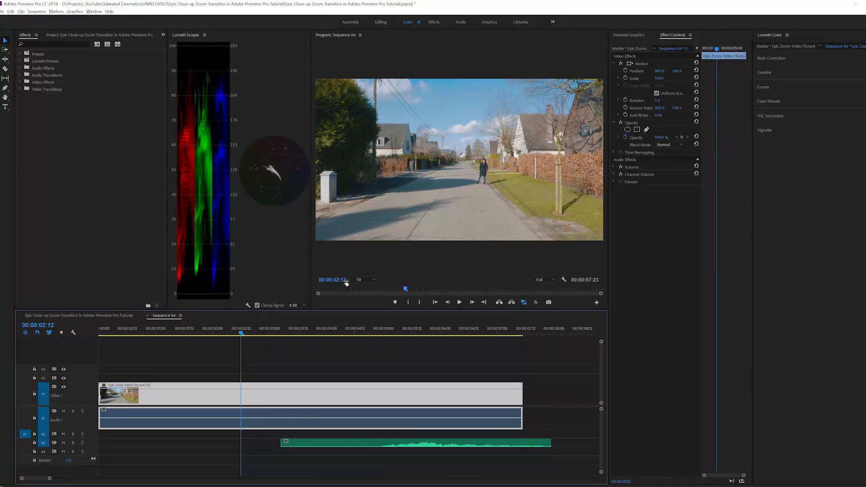
key("Home")
key("space")
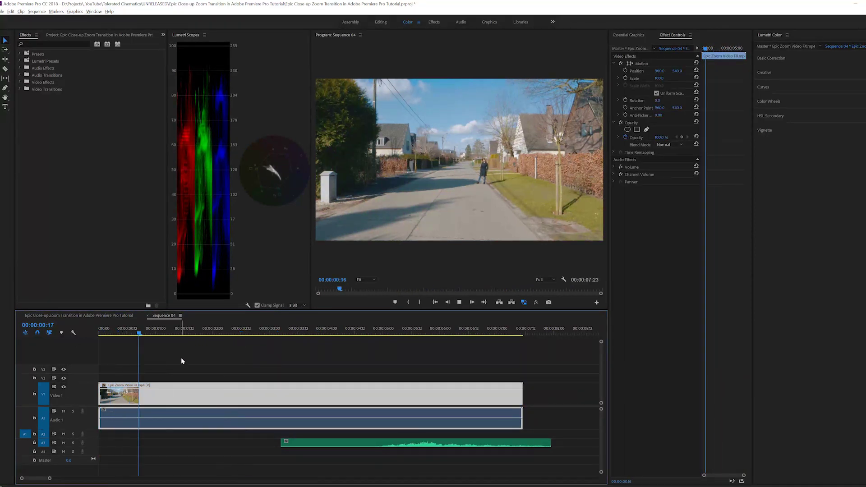
left_click_drag(220, 332, 105, 333)
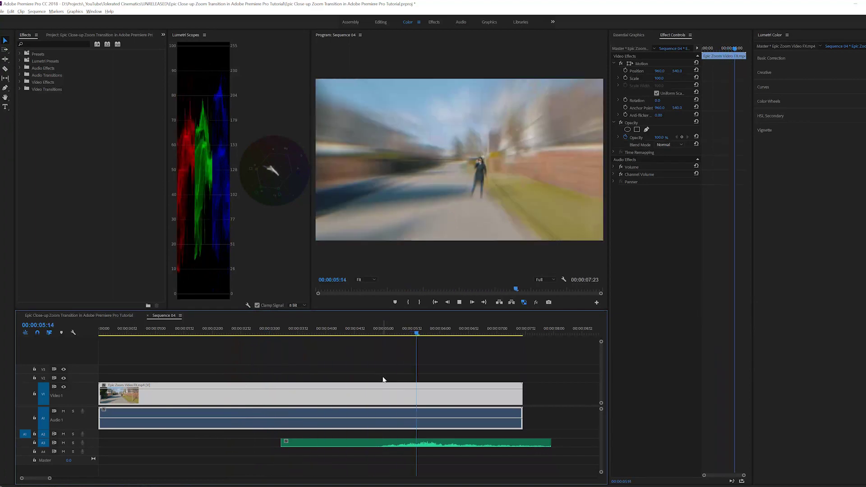
- Drag TC_Camera Medium Moving Shake from TC_Camera Shake Presets onto the V1 clip and preview it
key("space")
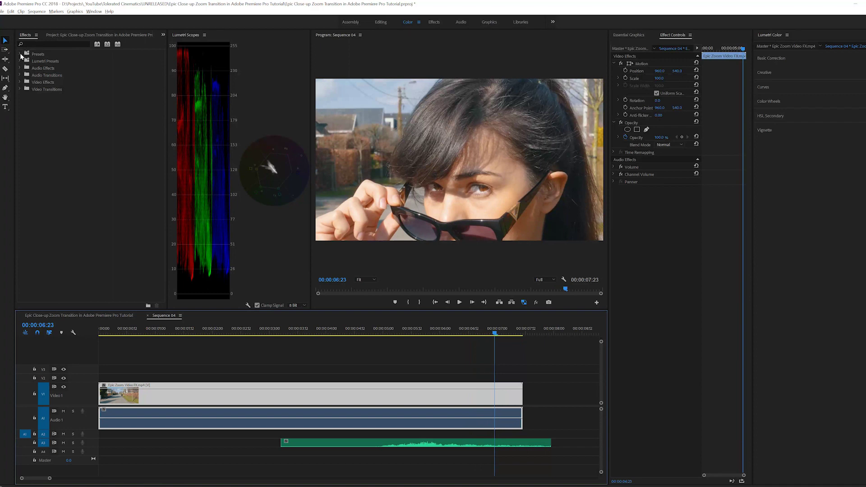
left_click(20, 54)
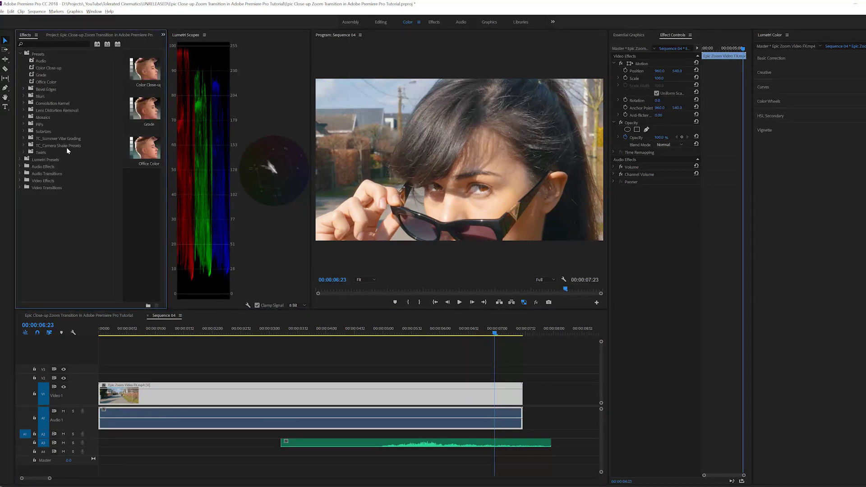
left_click(24, 146)
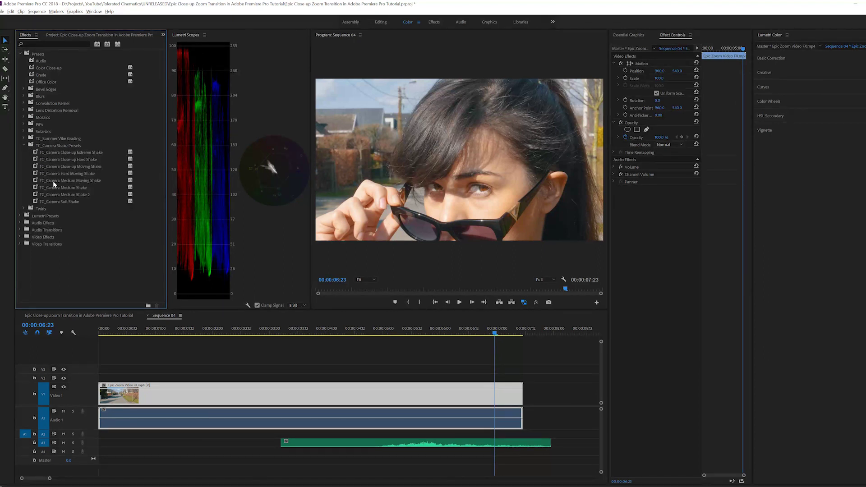
left_click(65, 180)
left_click_drag(214, 359, 145, 393)
left_click_drag(223, 328, 160, 333)
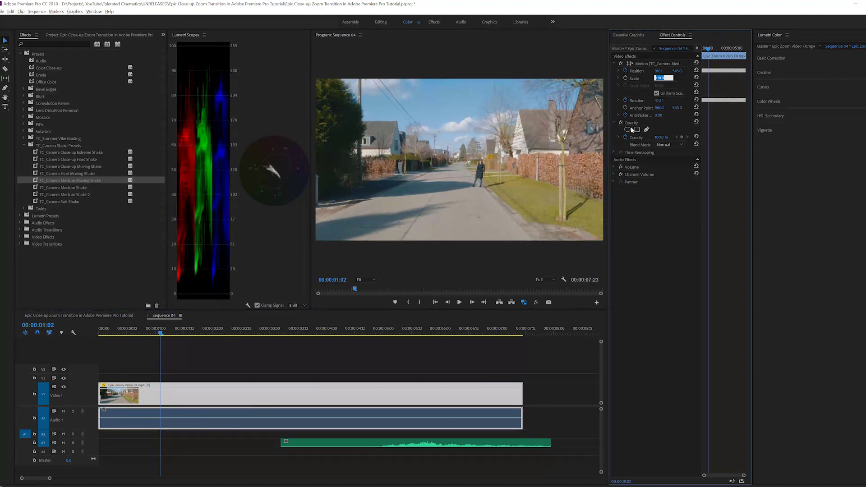
left_click(466, 353)
key("space")
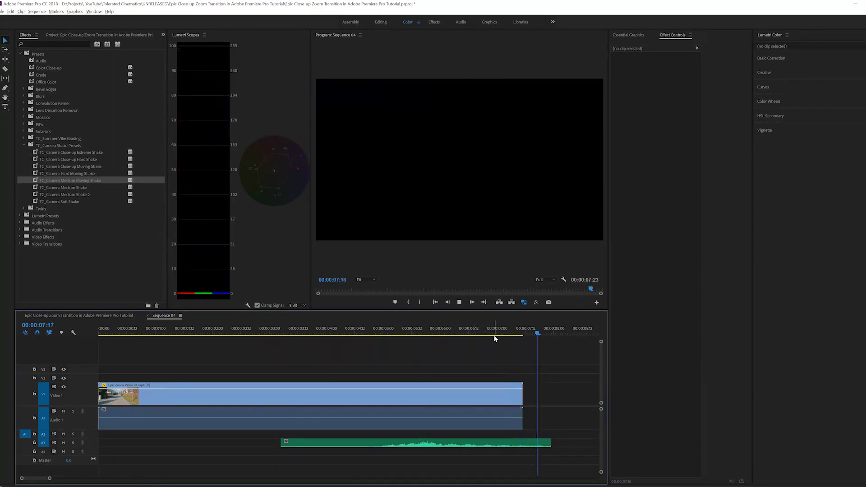
left_click(540, 332)
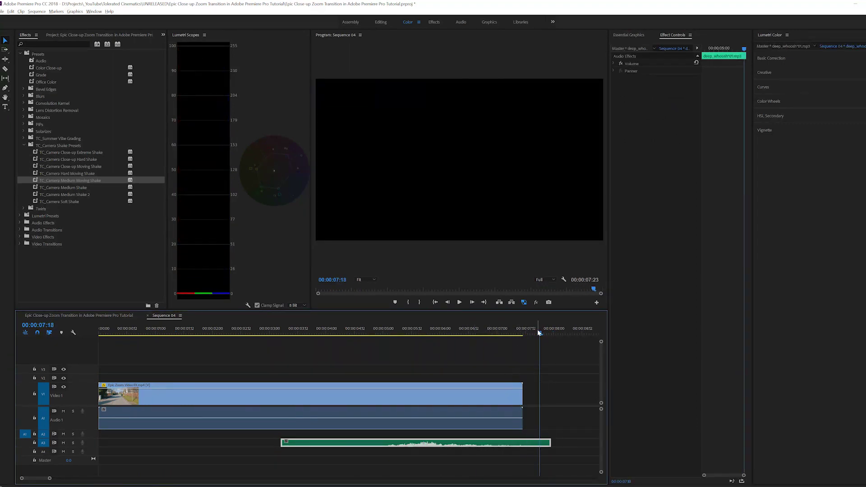
key("space")
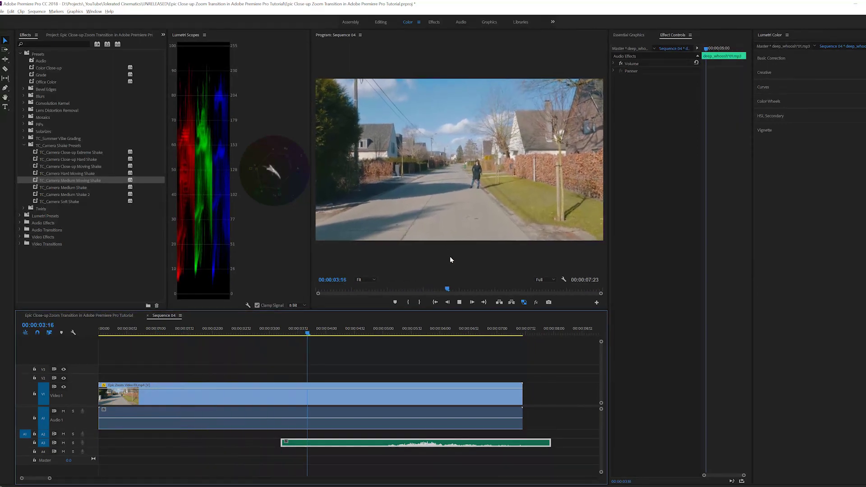
left_click(372, 334)
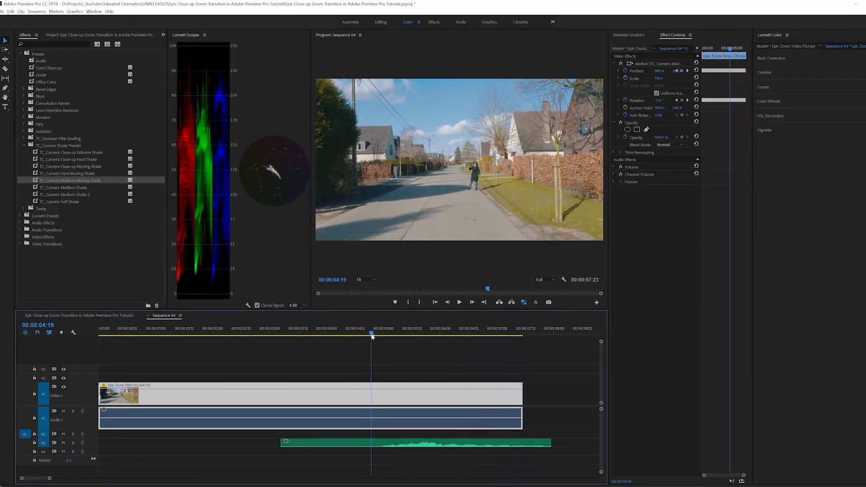
key("space")
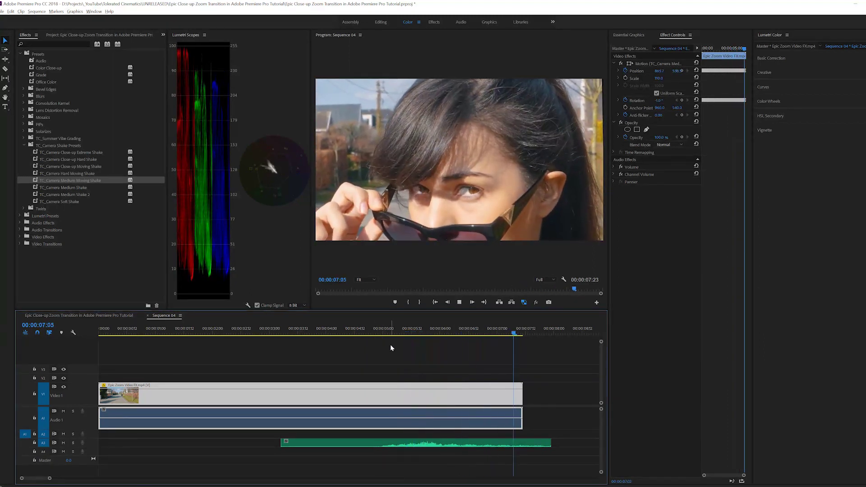